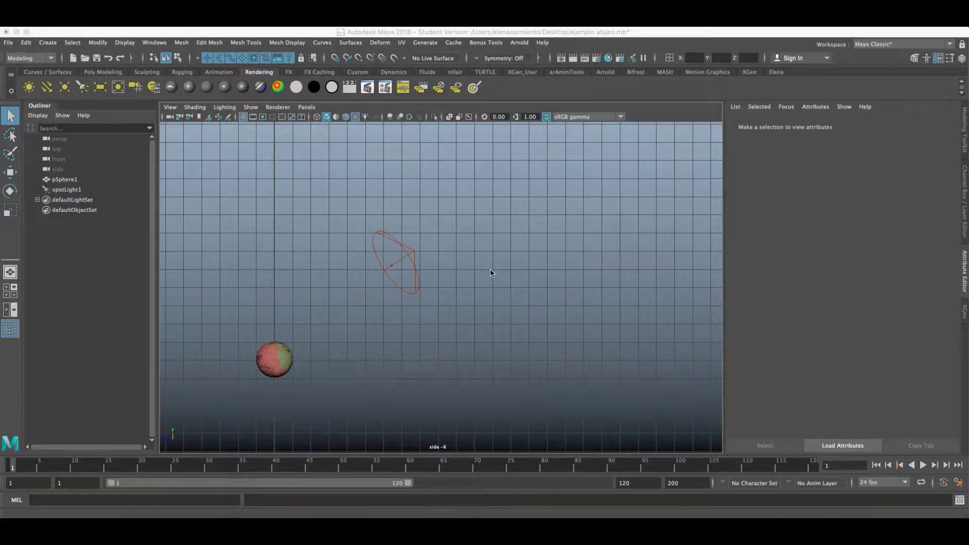
# Step: Check the menu set list, then try Rigging (F3) and return to Modeling (F2)
pyautogui.click(53, 59)
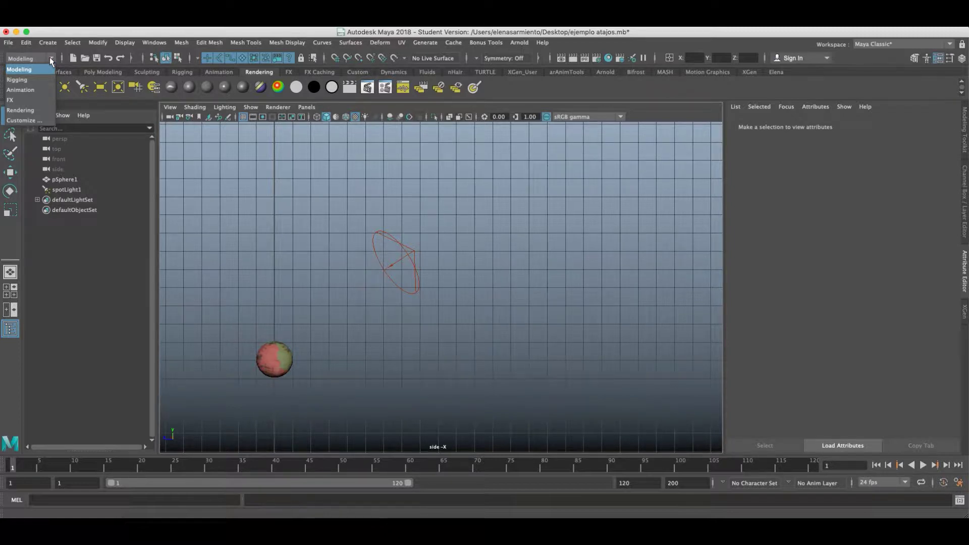
pyautogui.click(51, 61)
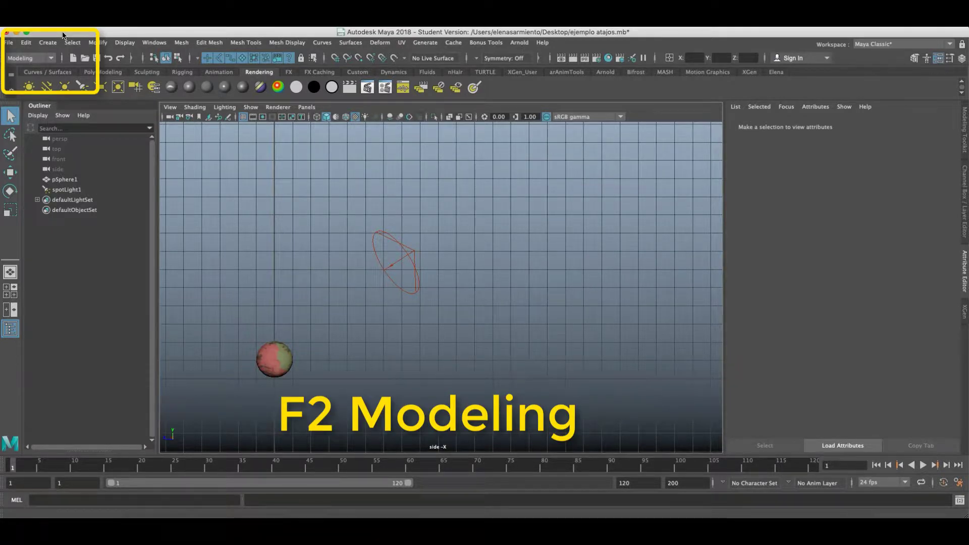
pyautogui.press('F3')
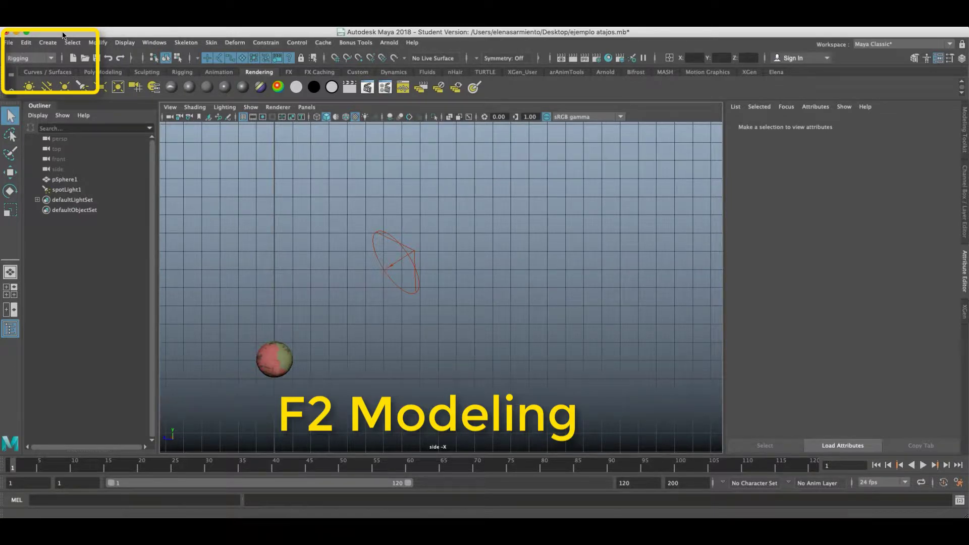
pyautogui.press('F2')
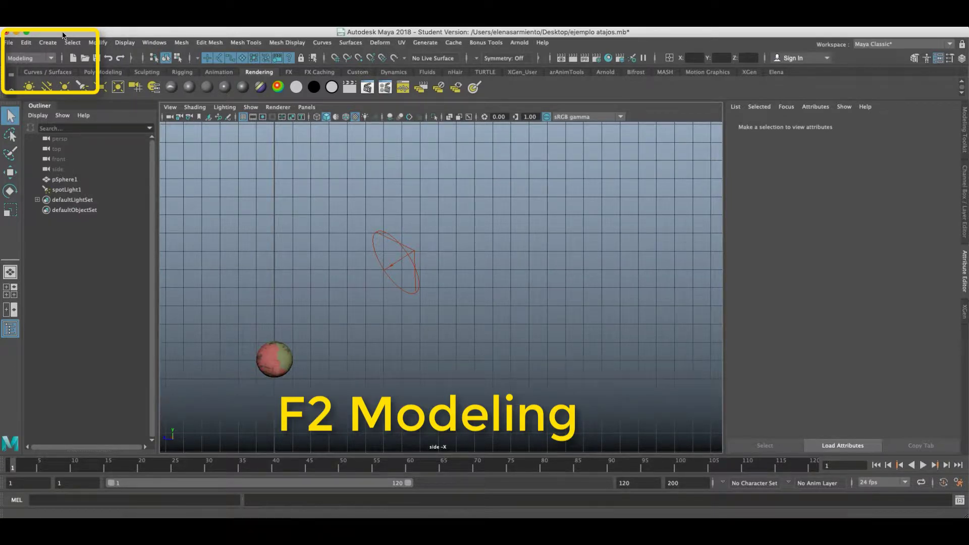
# Step: Step through Rigging, Animation and FX menu sets, finishing on Rendering (F6)
pyautogui.press('F3')
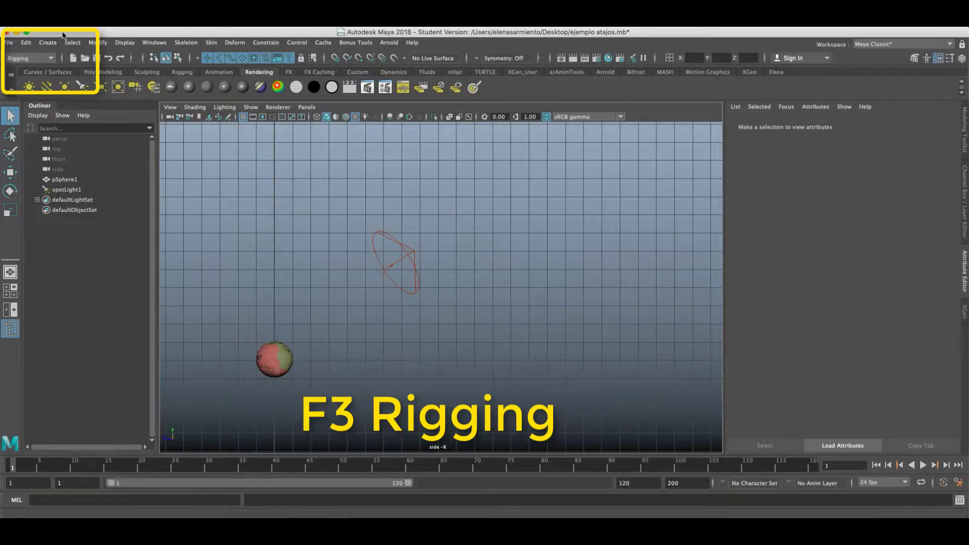
pyautogui.press('F4')
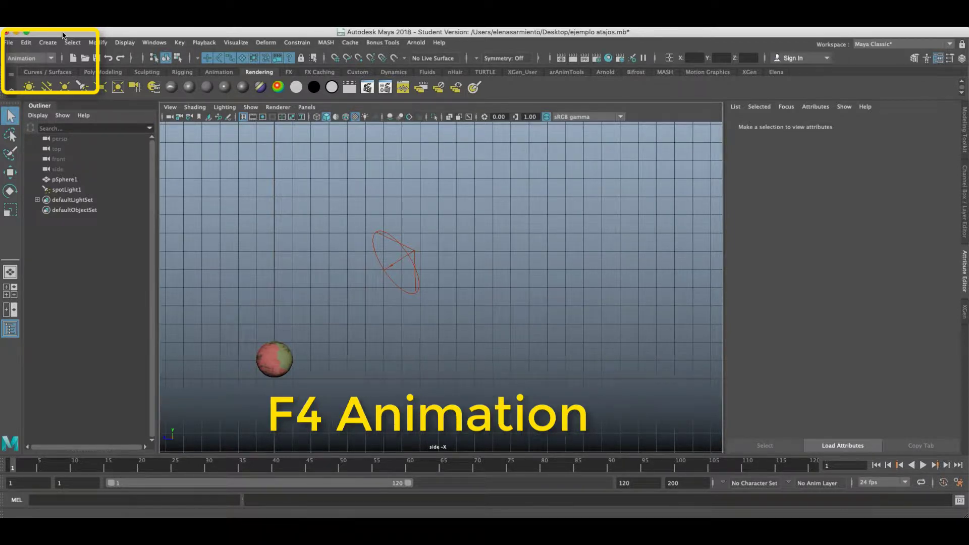
pyautogui.press('F5')
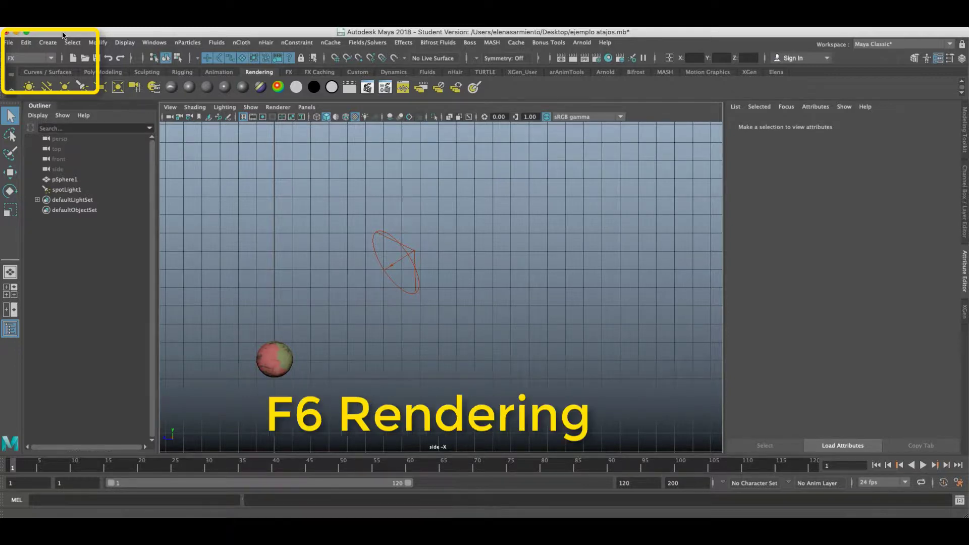
pyautogui.press('F6')
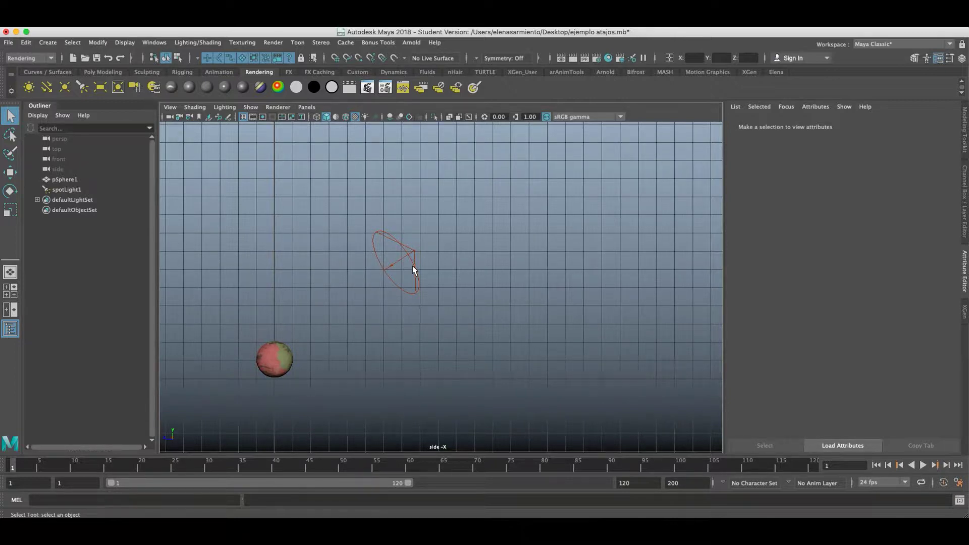
# Step: View the sphere in wireframe (4), then shaded (5), textured (6) and lit by all lights (7)
pyautogui.click(277, 357)
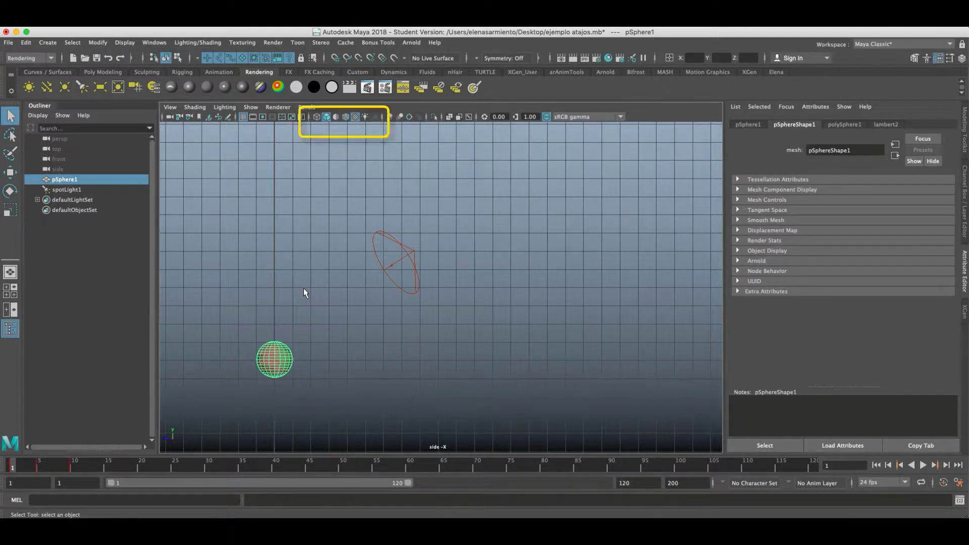
pyautogui.press('4')
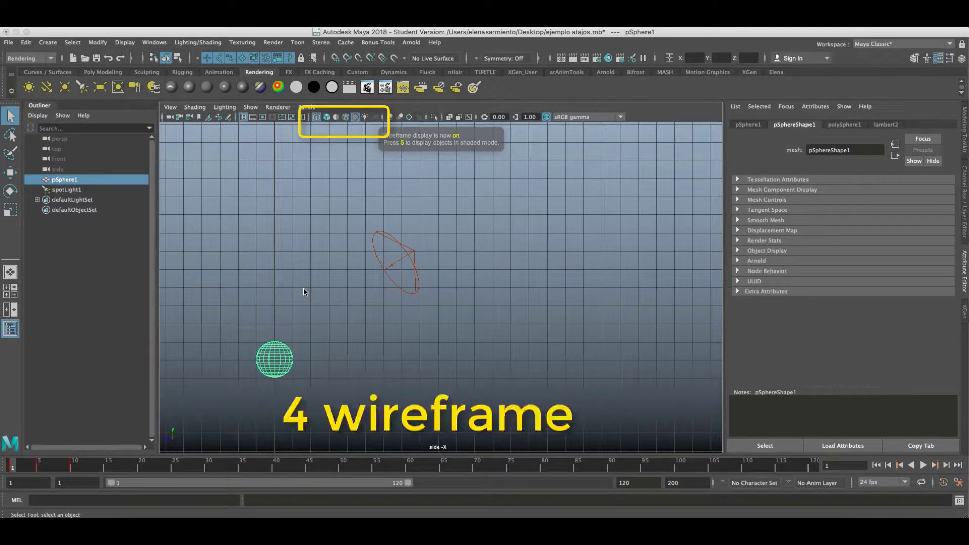
pyautogui.click(314, 361)
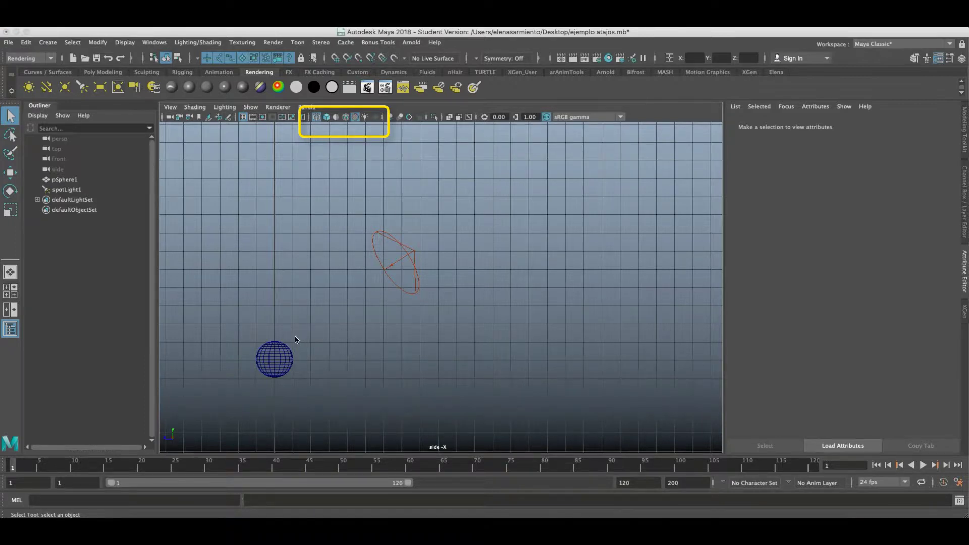
pyautogui.press('5')
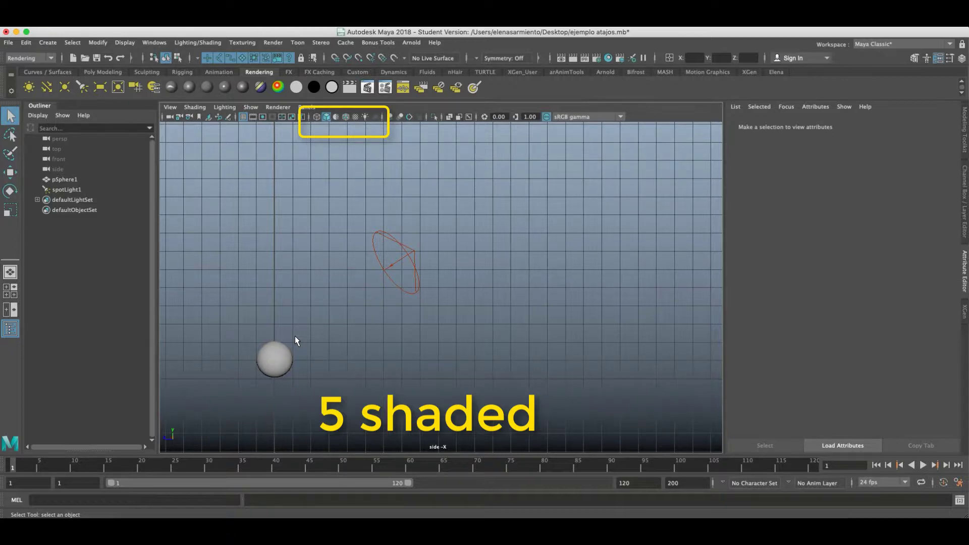
pyautogui.press('6')
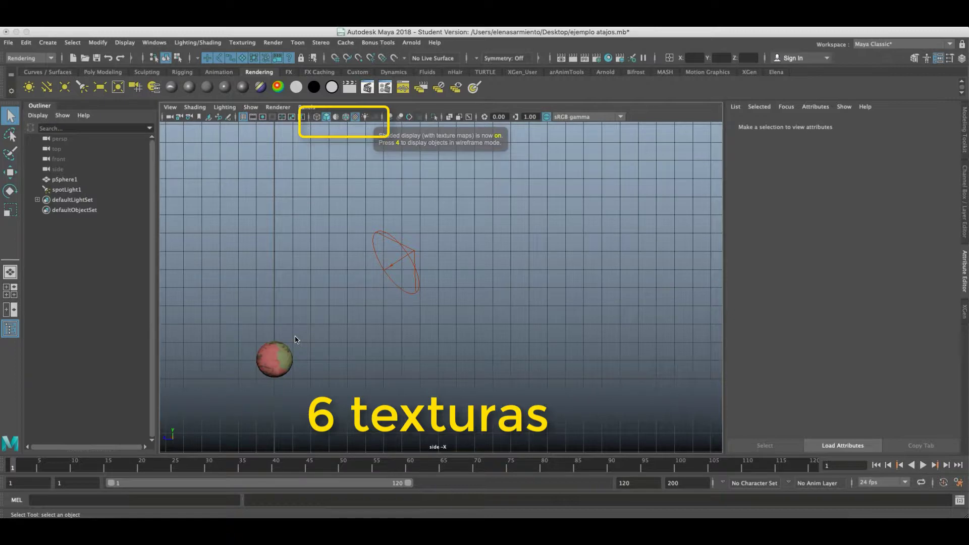
pyautogui.press('7')
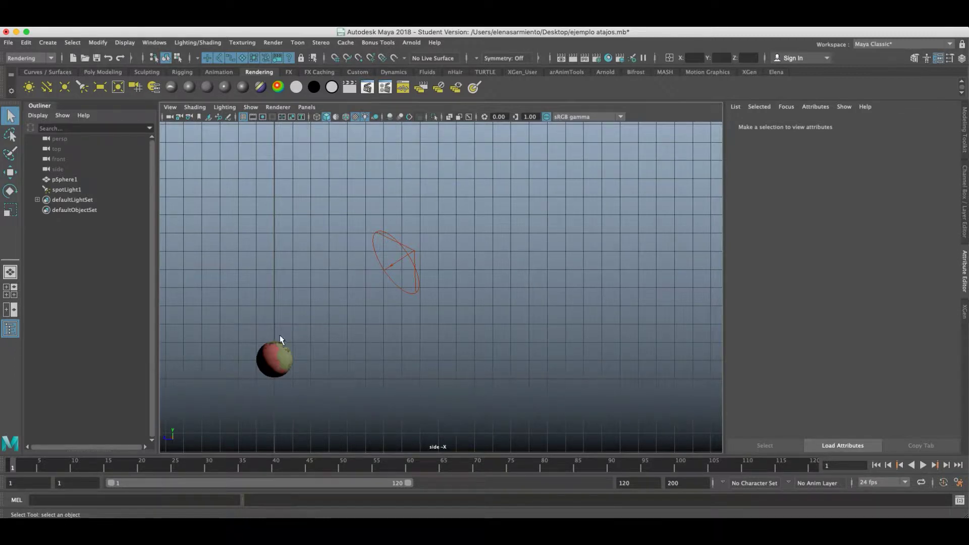
# Step: Delete spotLight1, compare default and scene lighting on the sphere, then undo twice to restore it
pyautogui.click(81, 191)
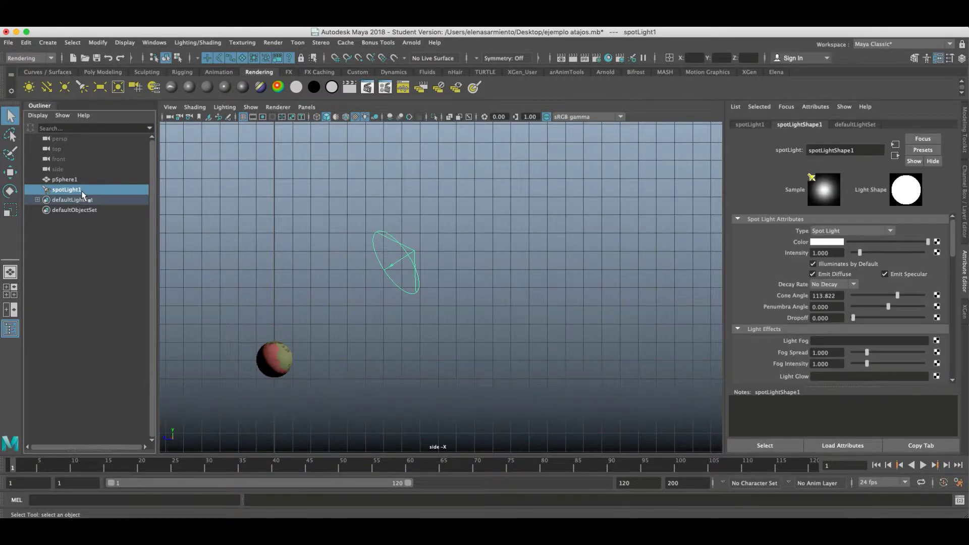
pyautogui.press('Delete')
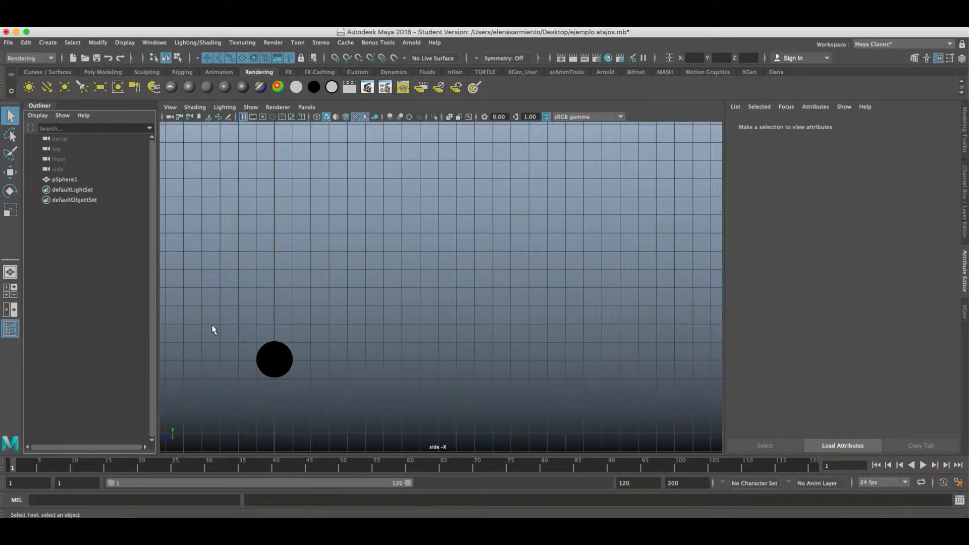
pyautogui.click(281, 370)
pyautogui.press('6')
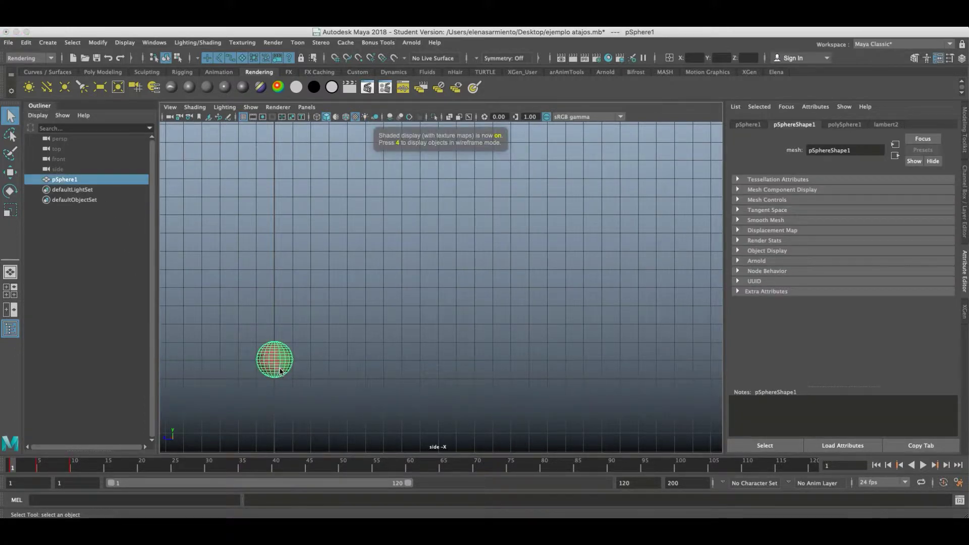
pyautogui.click(310, 337)
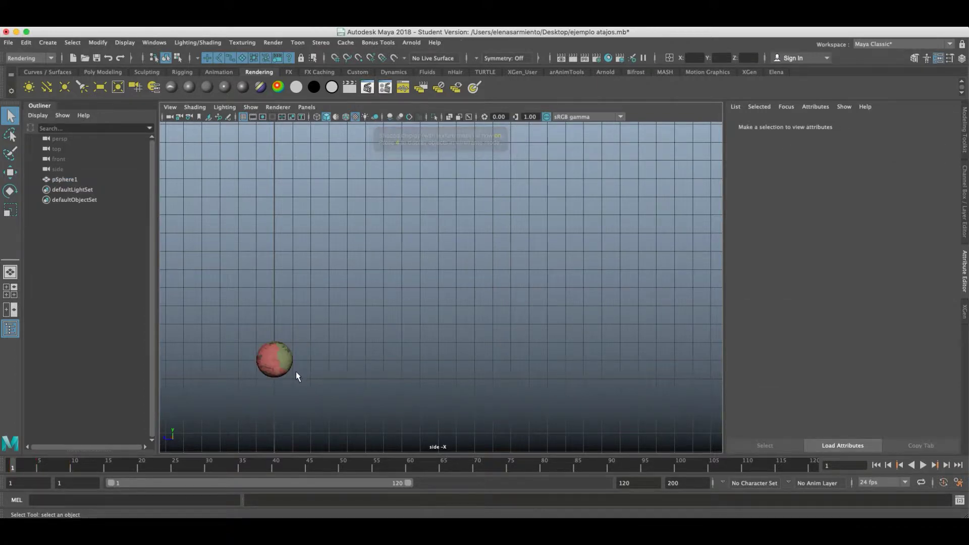
pyautogui.press('7')
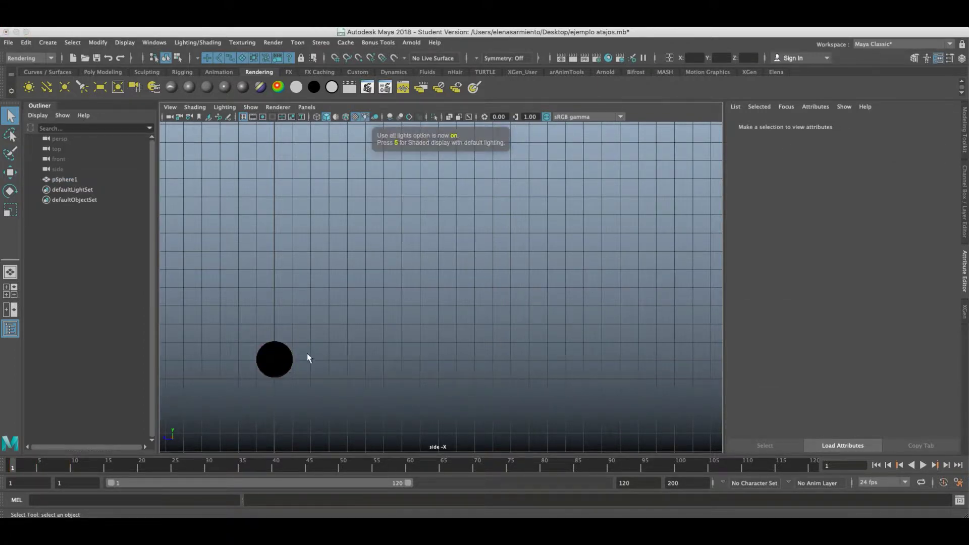
pyautogui.hotkey('ctrl', 'z')
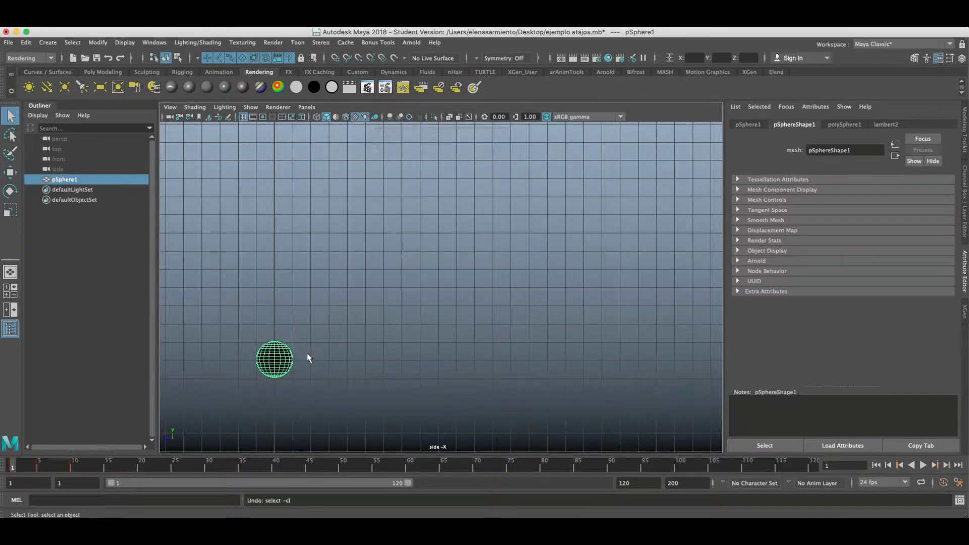
pyautogui.hotkey('ctrl', 'z')
pyautogui.hotkey('ctrl', 'z')
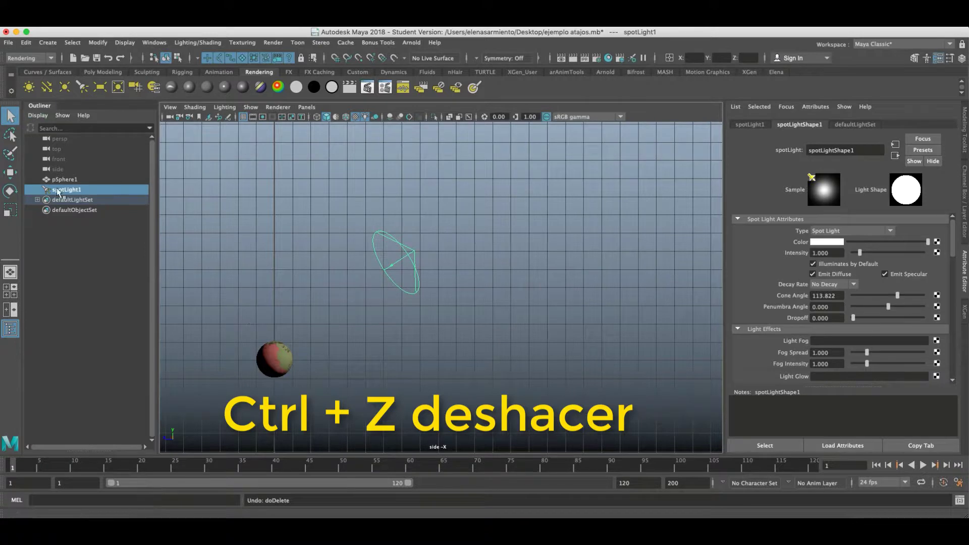
# Step: Delete spotLight1 again, undo, redo the deletion, then undo it once more
pyautogui.press('Delete')
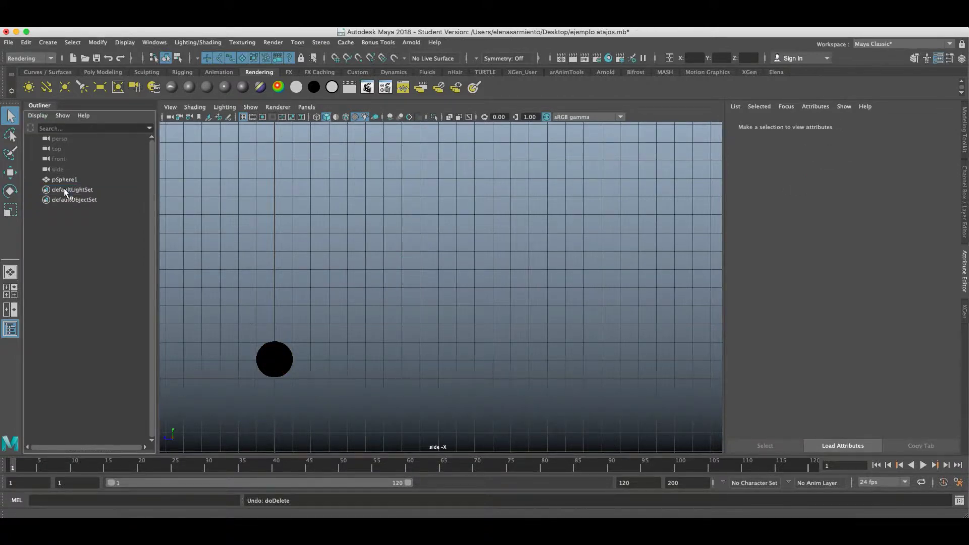
pyautogui.hotkey('ctrl', 'z')
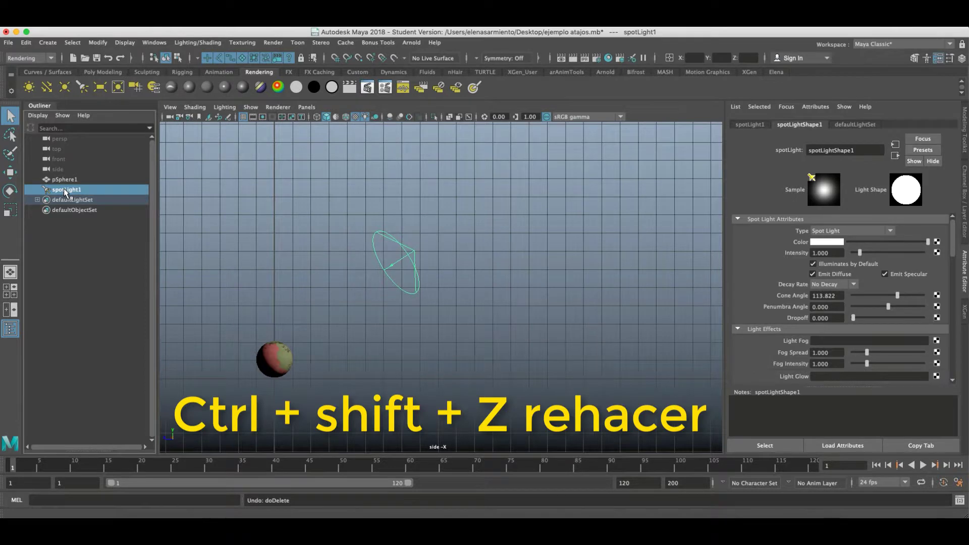
pyautogui.hotkey('ctrl', 'shift', 'z')
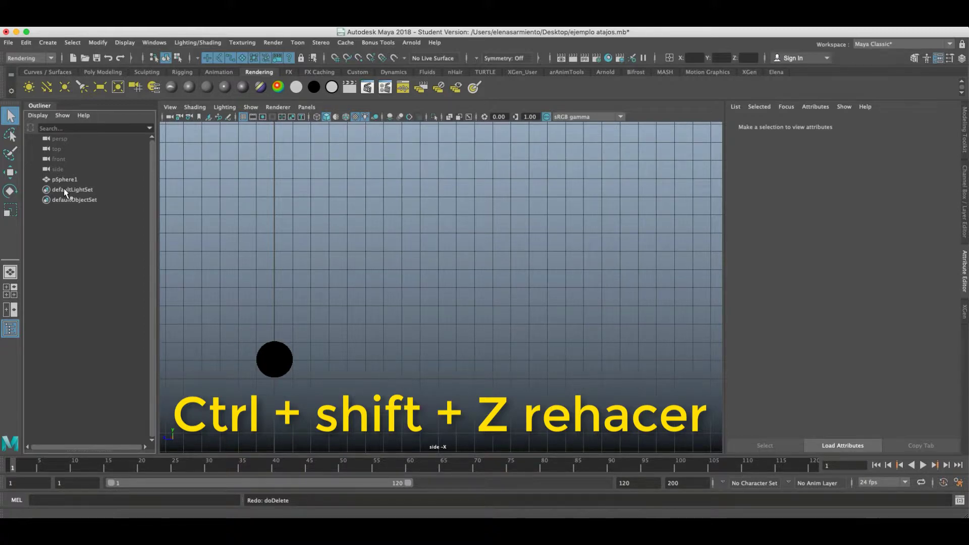
pyautogui.hotkey('ctrl', 'z')
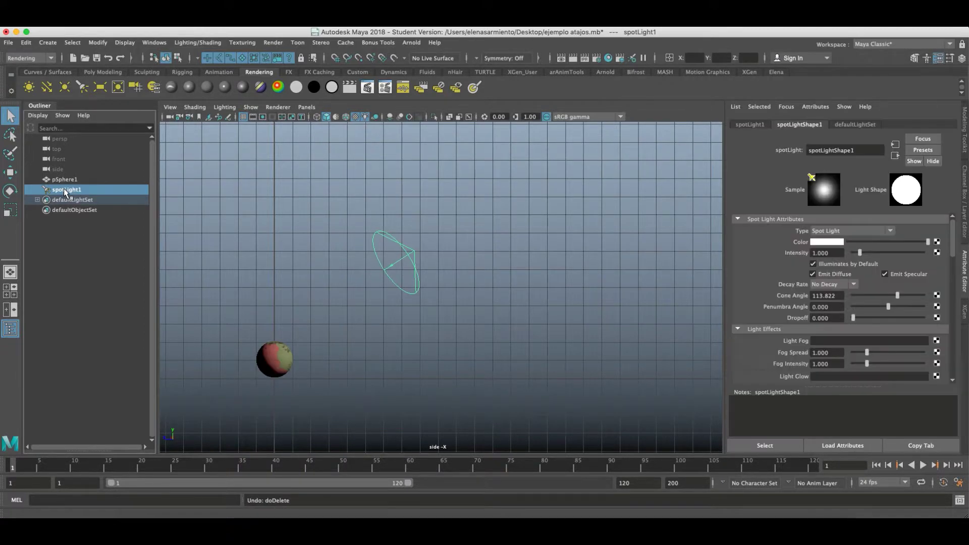
pyautogui.click(64, 179)
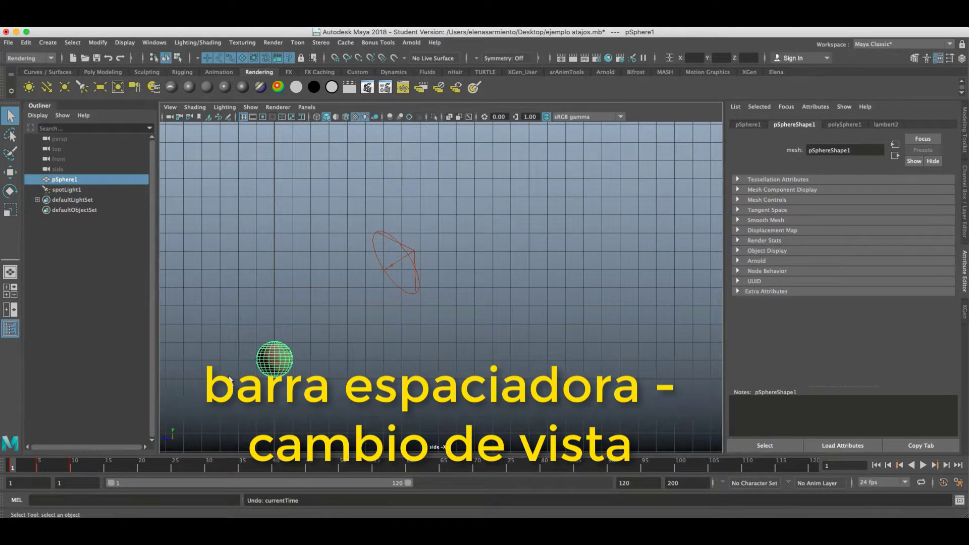
pyautogui.click(382, 392)
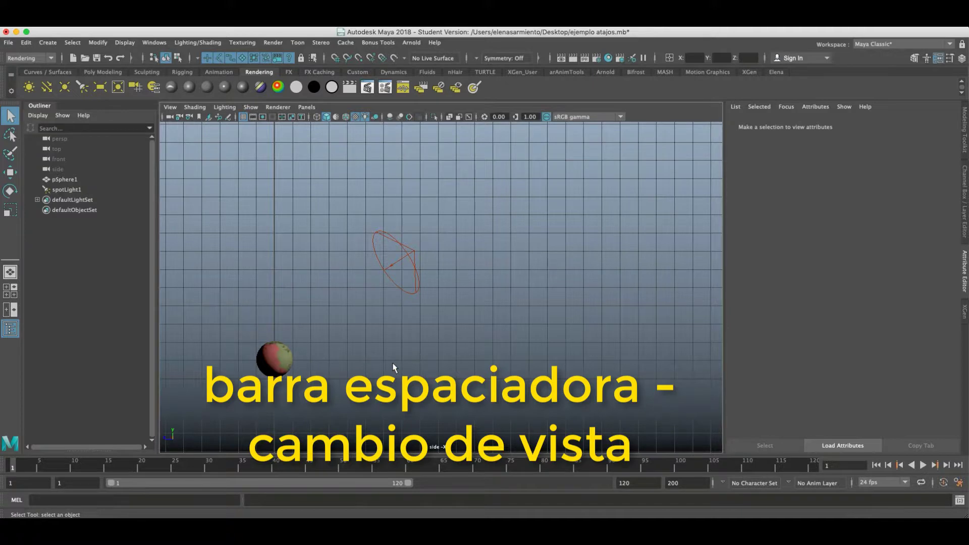
pyautogui.press('space')
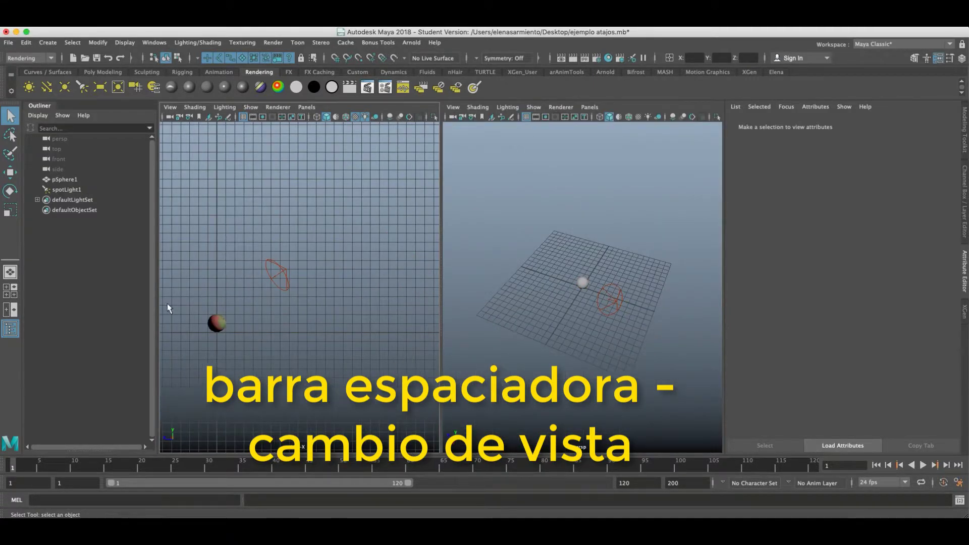
pyautogui.press('space')
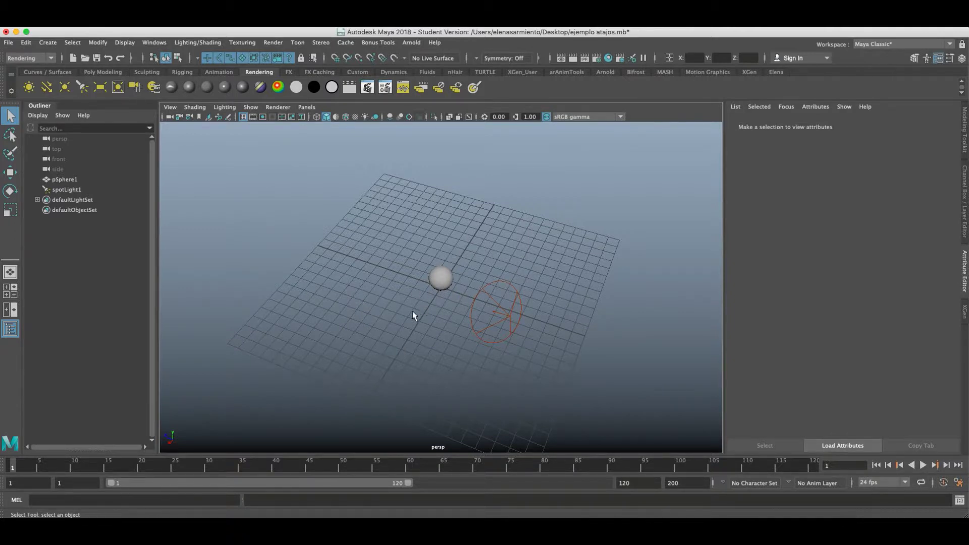
pyautogui.press('space')
pyautogui.click(277, 301)
pyautogui.press('space')
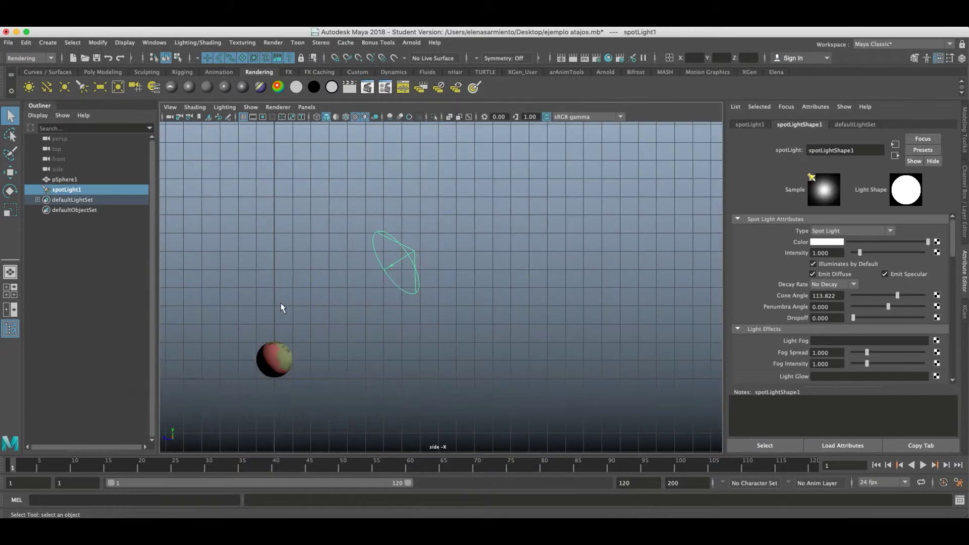
pyautogui.click(287, 359)
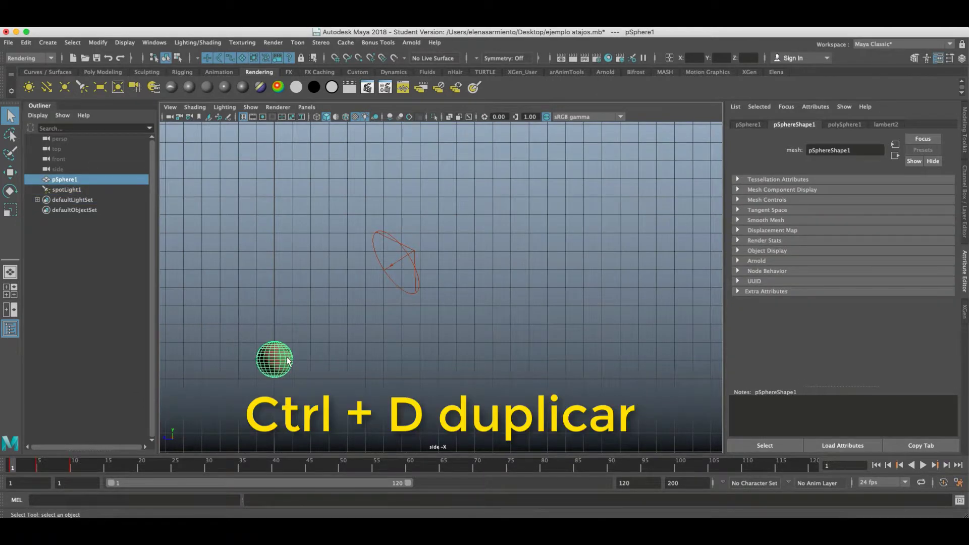
pyautogui.hotkey('ctrl', 'd')
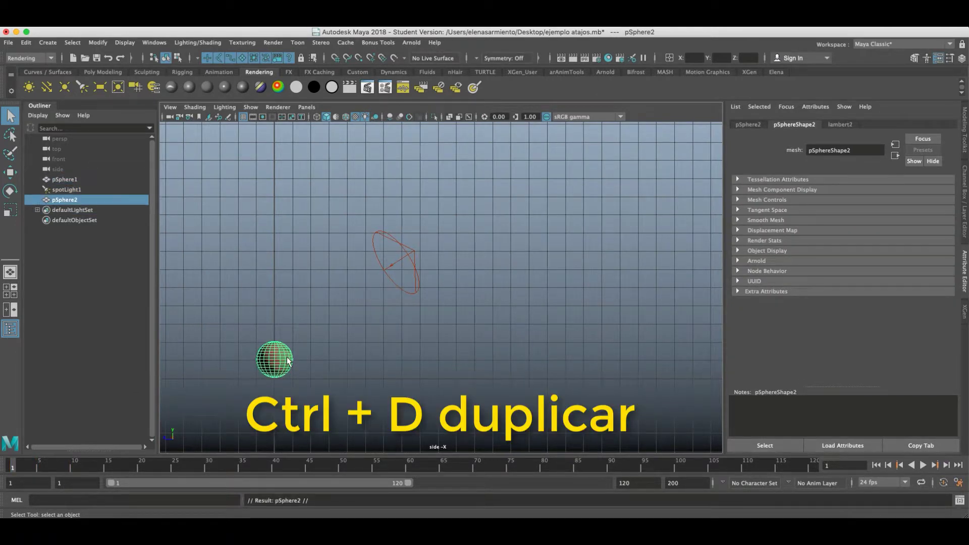
pyautogui.press('w')
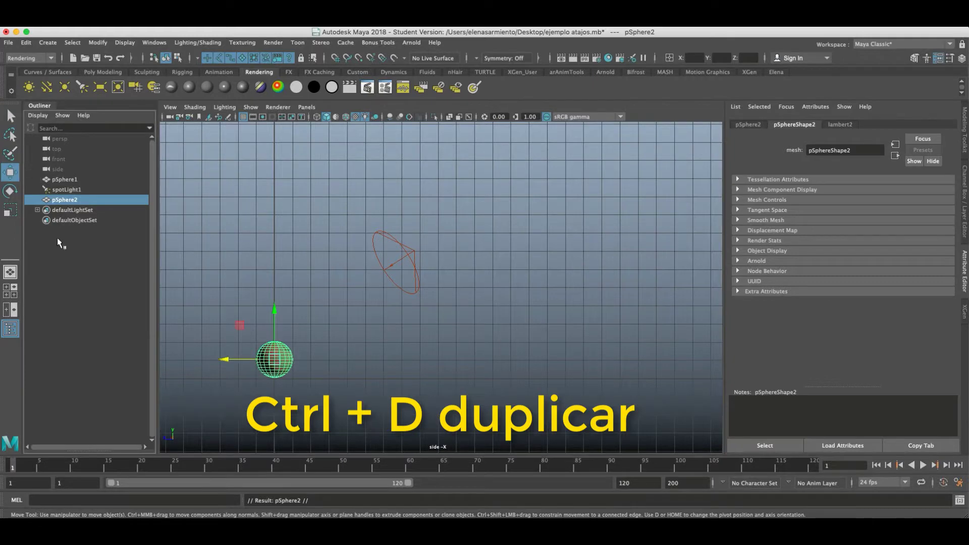
pyautogui.moveTo(225, 360); pyautogui.dragTo(321, 365)
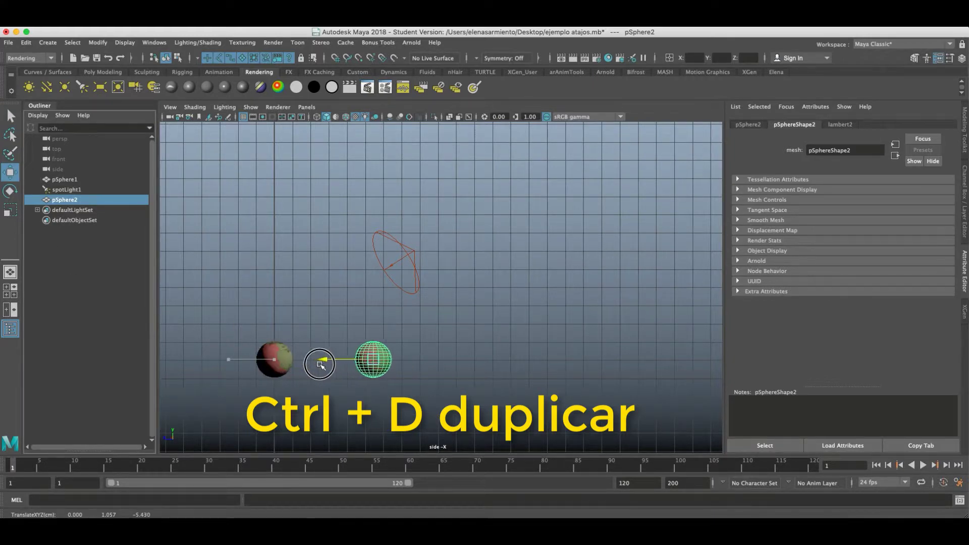
pyautogui.click(420, 334)
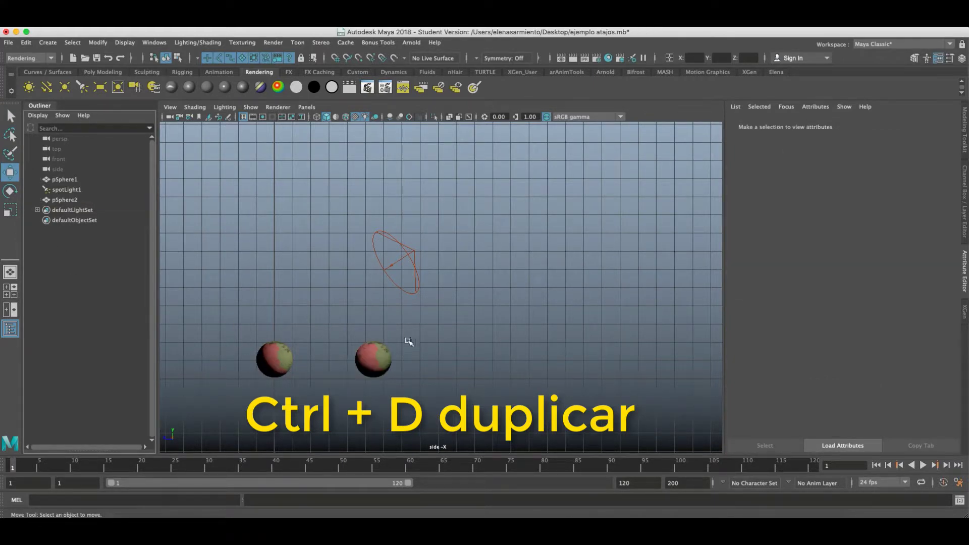
pyautogui.click(374, 365)
pyautogui.press('Delete')
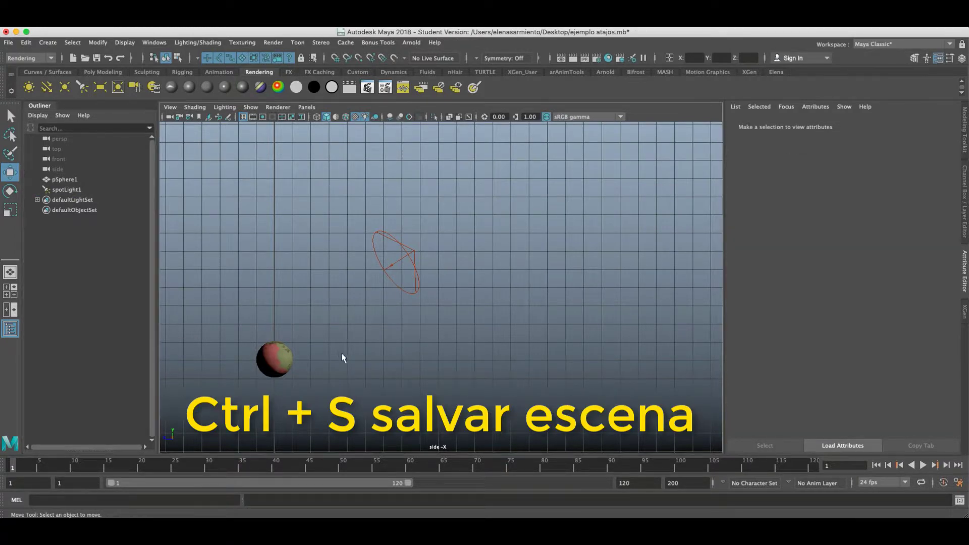
# Step: Save the scene as ejemplo atajos.mb, accepting the Student Version file notice
pyautogui.hotkey('ctrl', 's')
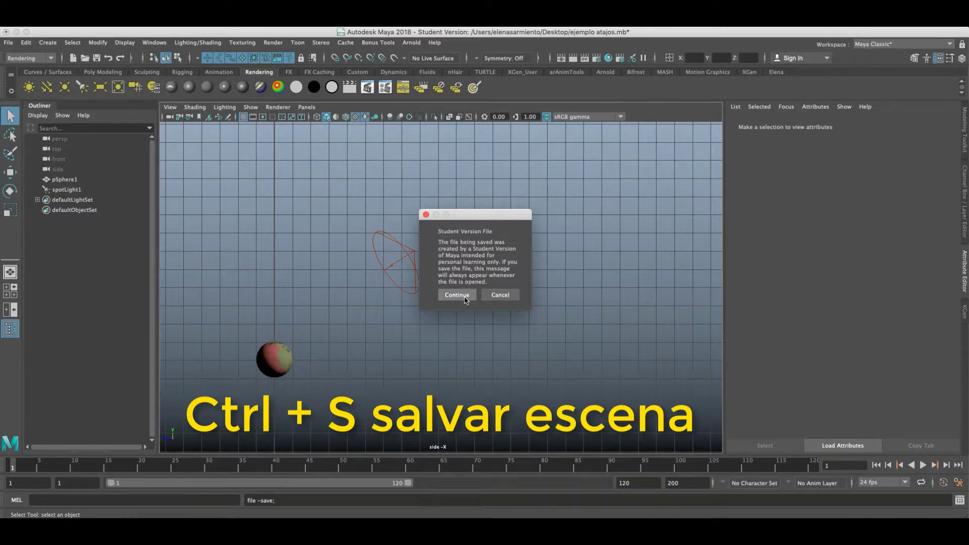
pyautogui.click(464, 299)
pyautogui.press('w')
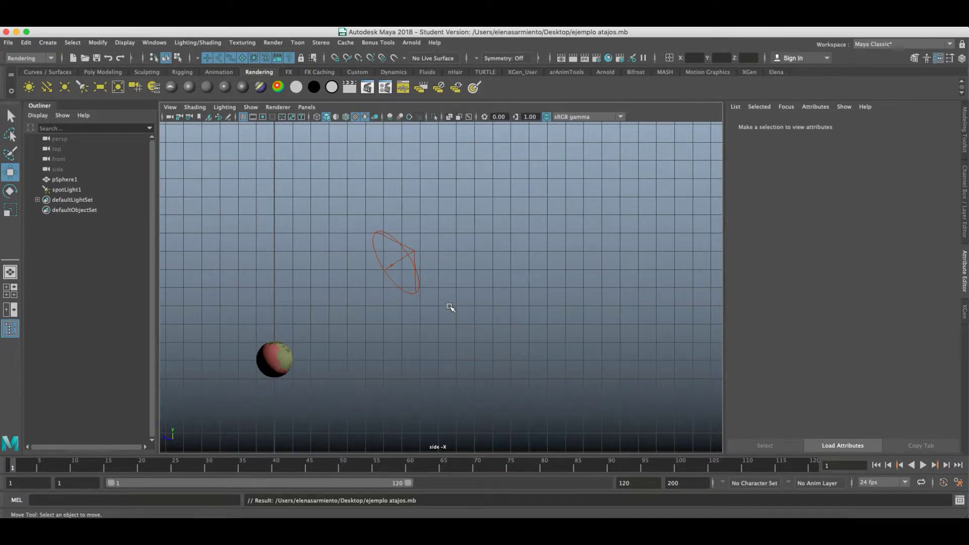
pyautogui.click(275, 359)
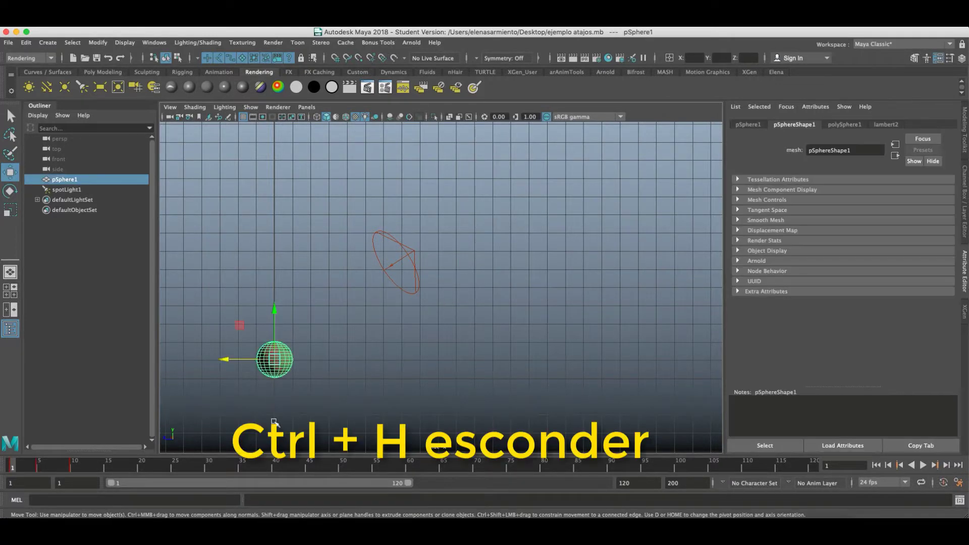
pyautogui.hotkey('ctrl', 'h')
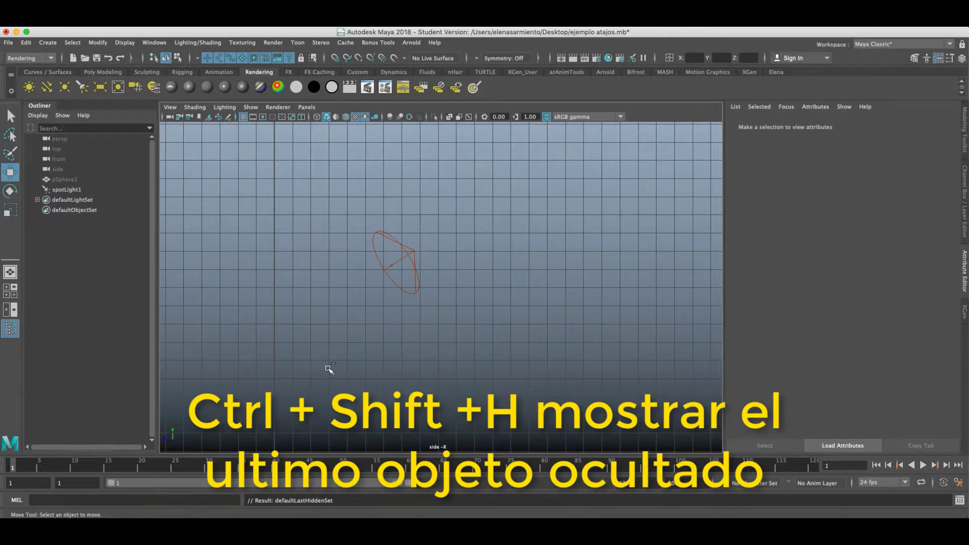
pyautogui.hotkey('ctrl', 'shift', 'h')
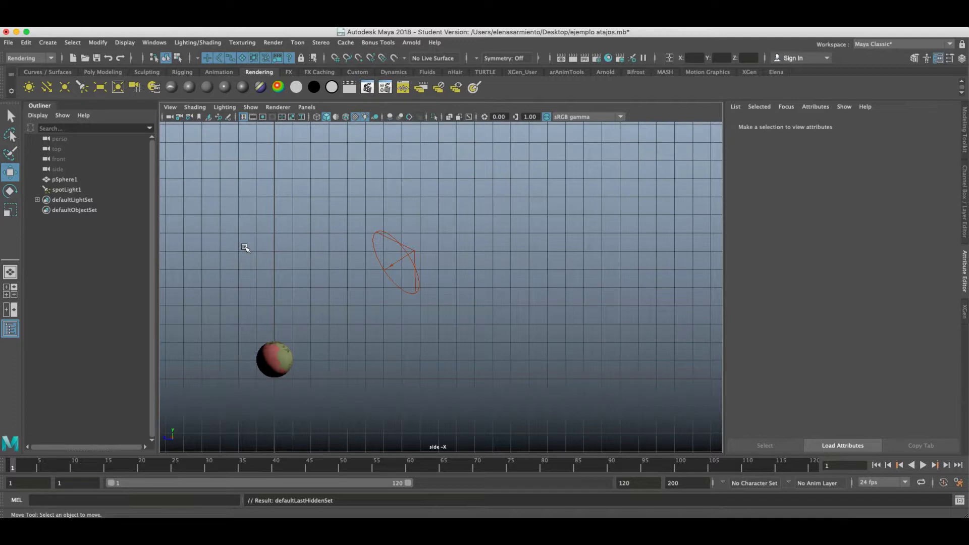
pyautogui.click(126, 43)
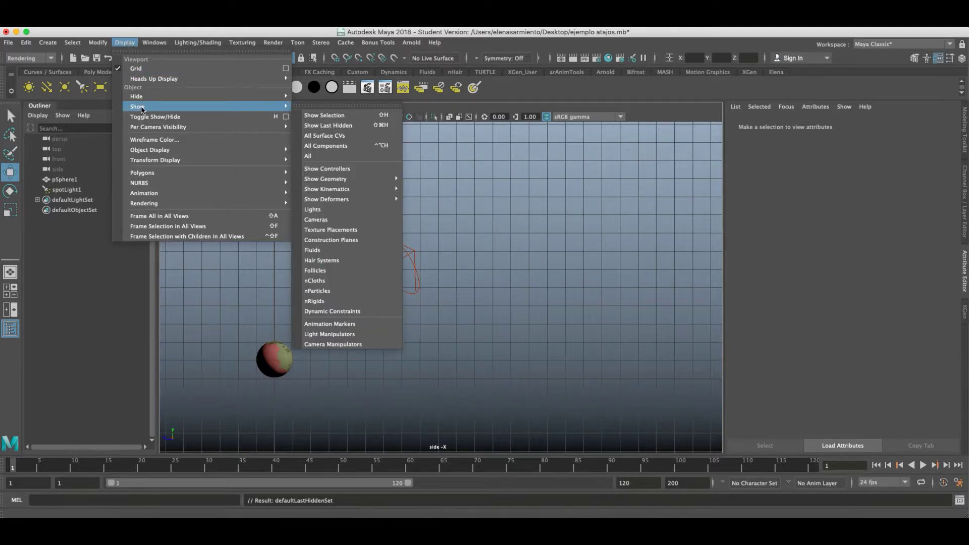
pyautogui.moveTo(151, 106)
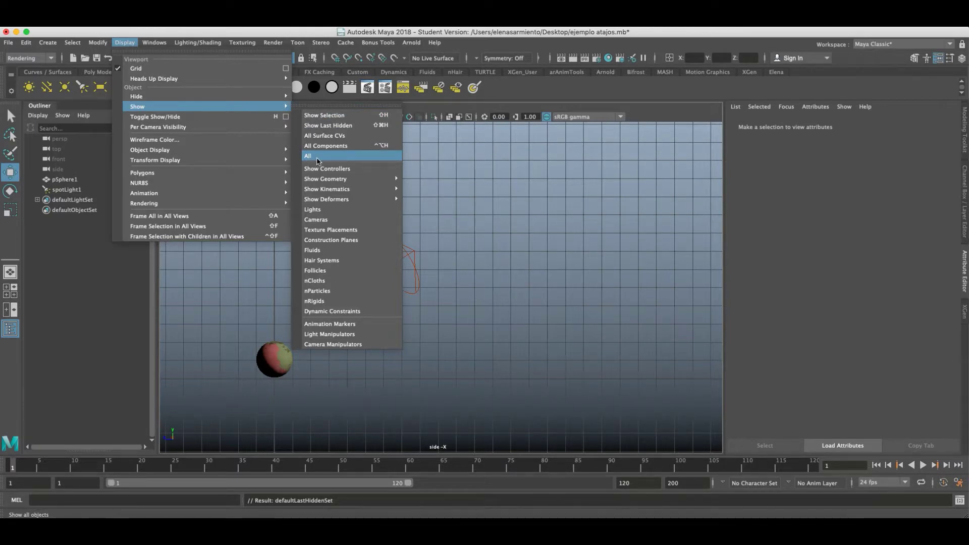
pyautogui.click(474, 193)
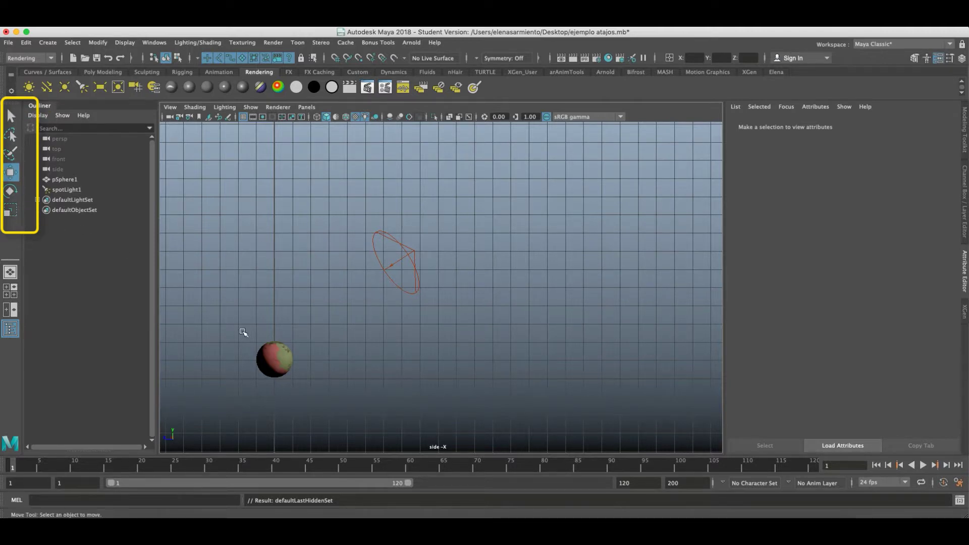
# Step: Select the sphere, nudge it sideways and rotate it by about -26 degrees
pyautogui.click(284, 361)
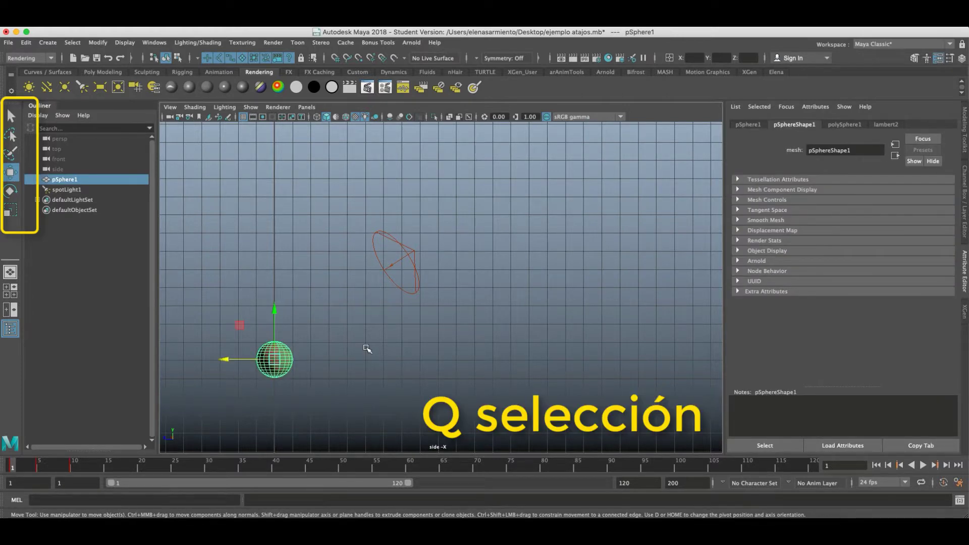
pyautogui.press('q')
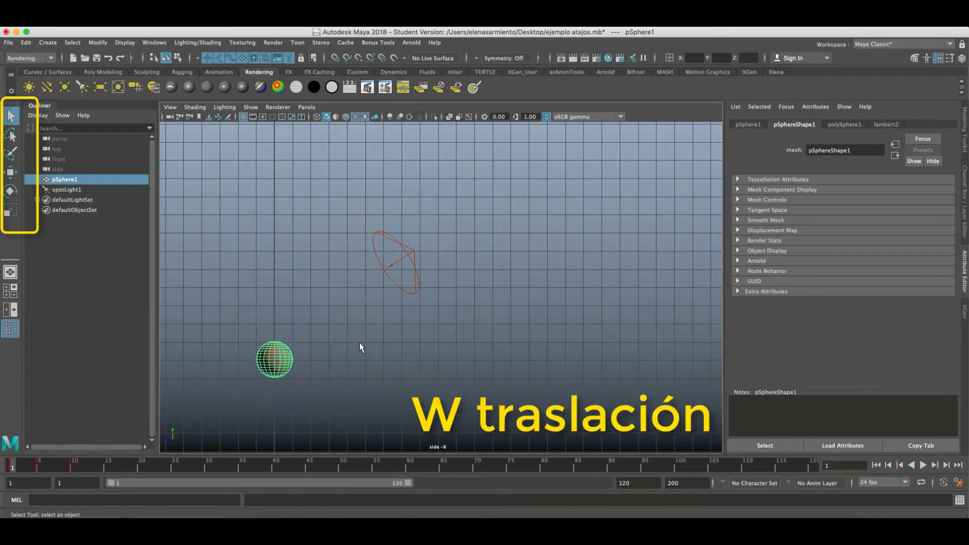
pyautogui.press('w')
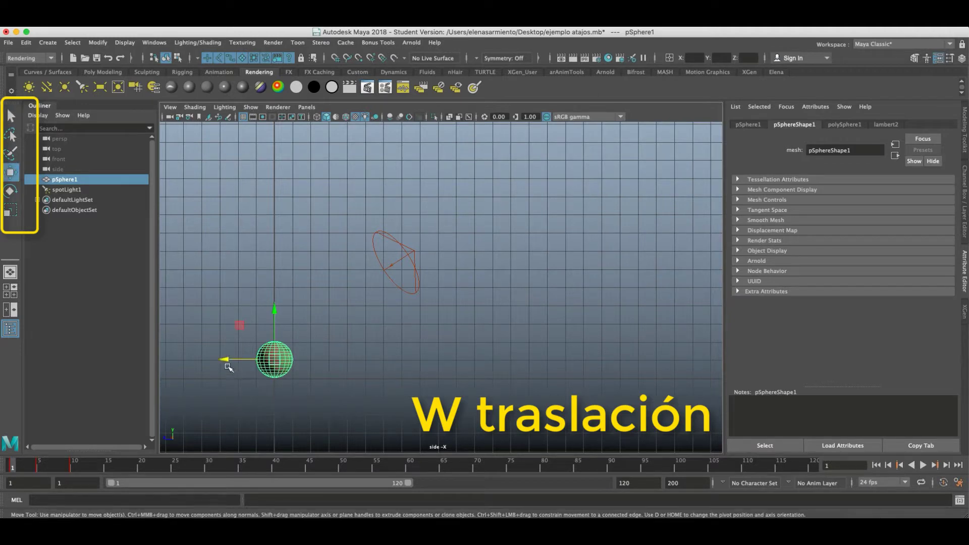
pyautogui.moveTo(234, 360)
pyautogui.mouseDown()
pyautogui.moveTo(321, 359)
pyautogui.moveTo(225, 360)
pyautogui.mouseUp()
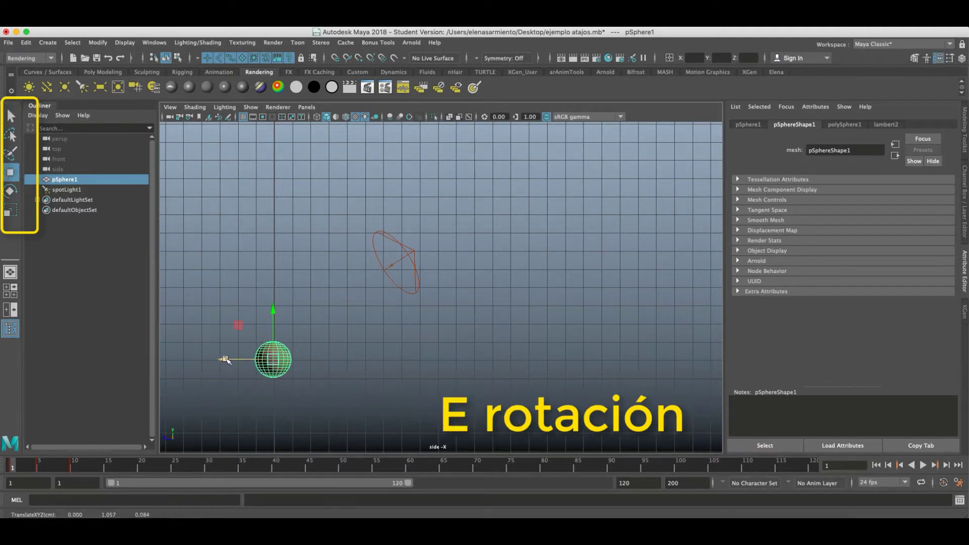
pyautogui.press('e')
pyautogui.moveTo(303, 321); pyautogui.dragTo(306, 341)
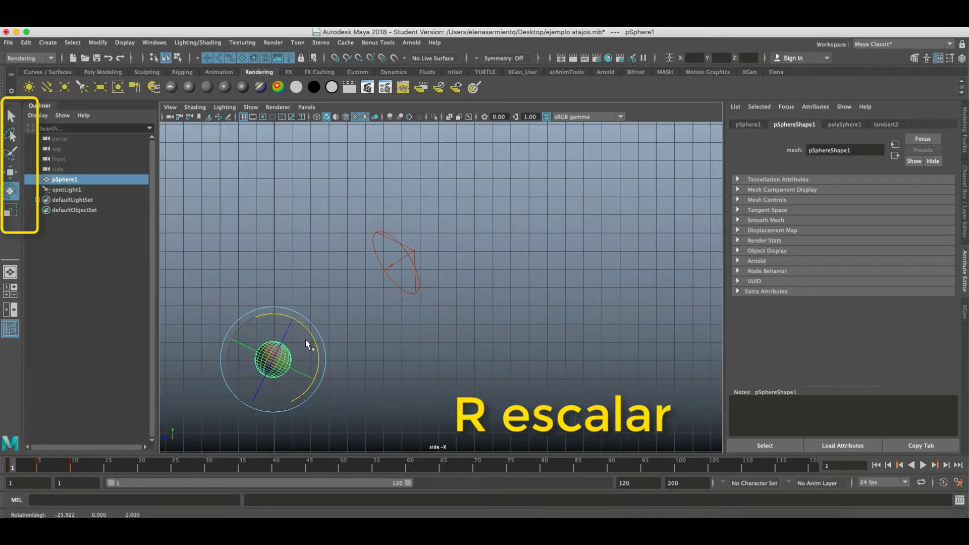
# Step: Stretch the sphere along one axis, then undo the transforms back to its round shape
pyautogui.press('r')
pyautogui.moveTo(293, 323); pyautogui.dragTo(333, 303)
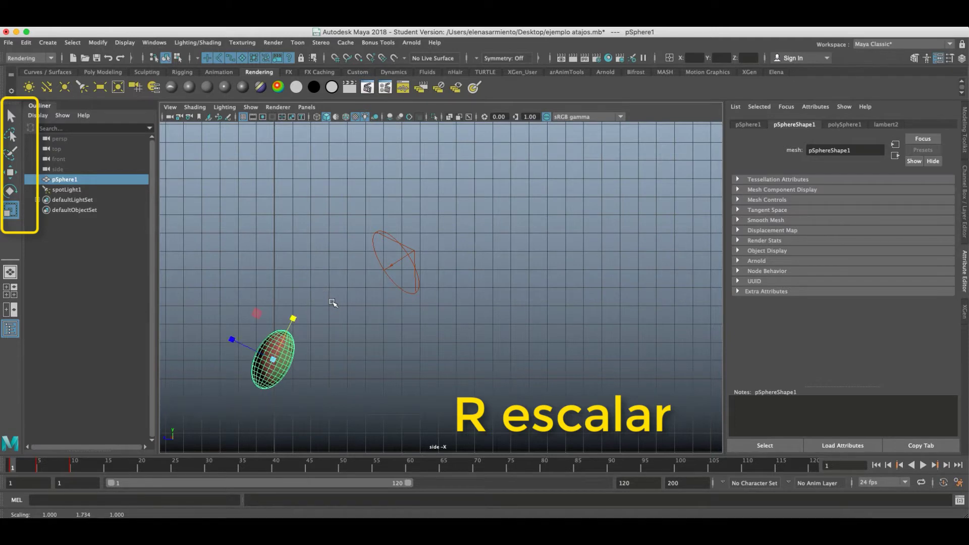
pyautogui.hotkey('ctrl', 'z')
pyautogui.hotkey('ctrl', 'z')
pyautogui.hotkey('ctrl', 'z')
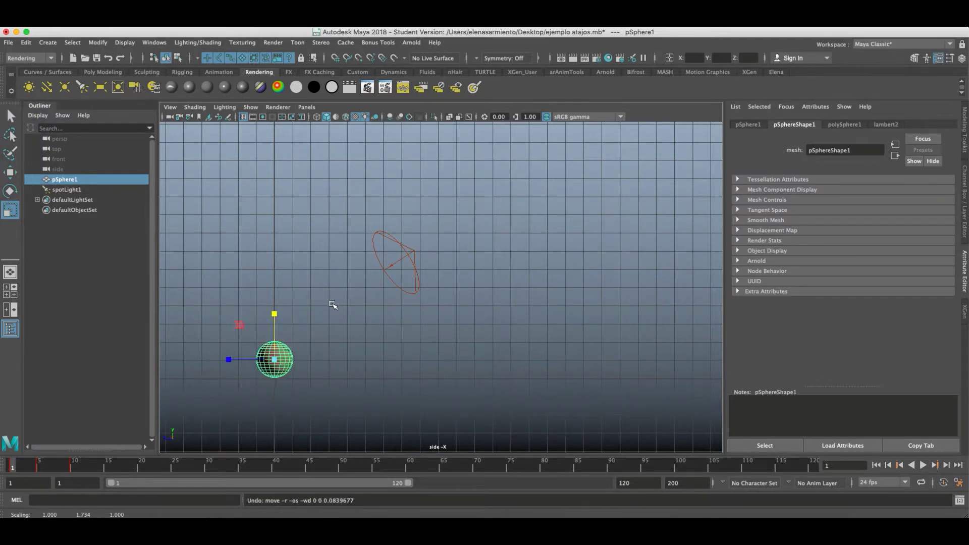
pyautogui.hotkey('ctrl', 'z')
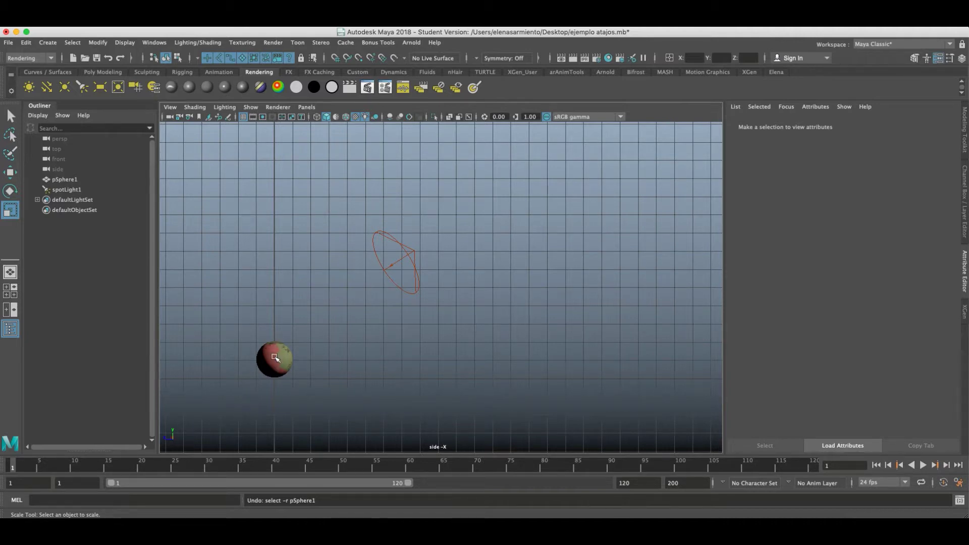
# Step: Select the sphere and display it with textured shading
pyautogui.click(275, 357)
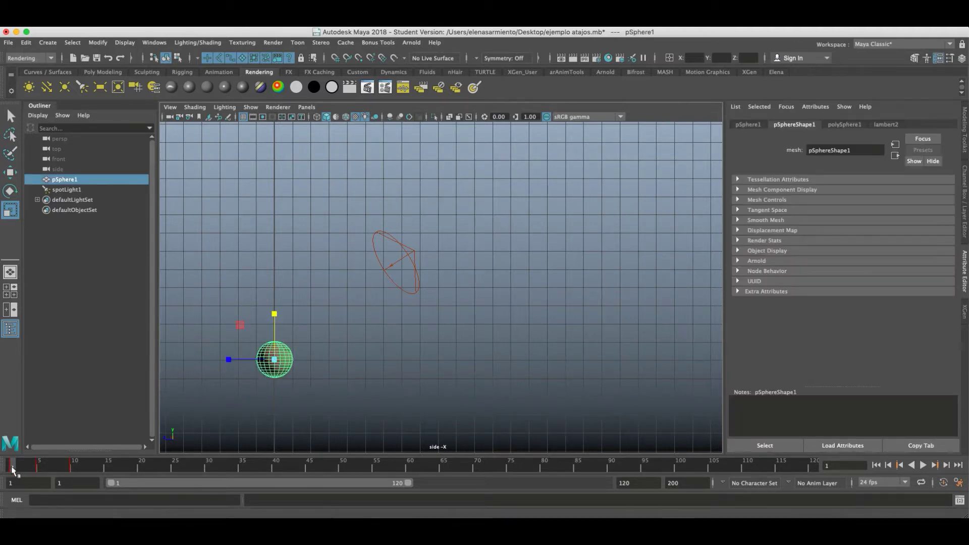
pyautogui.moveTo(12, 470)
pyautogui.mouseDown()
pyautogui.moveTo(123, 467)
pyautogui.moveTo(11, 469)
pyautogui.mouseUp()
pyautogui.press('6')
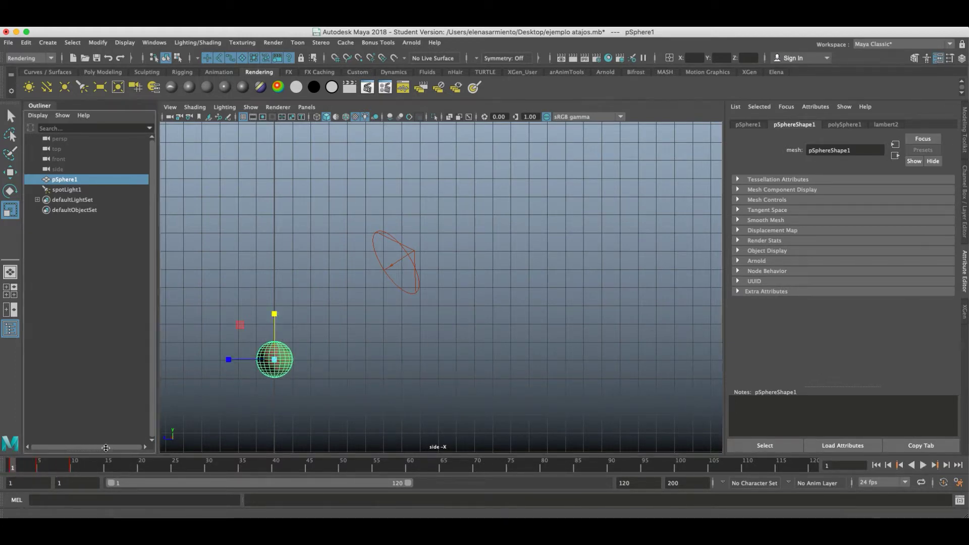
pyautogui.click(371, 317)
pyautogui.click(283, 357)
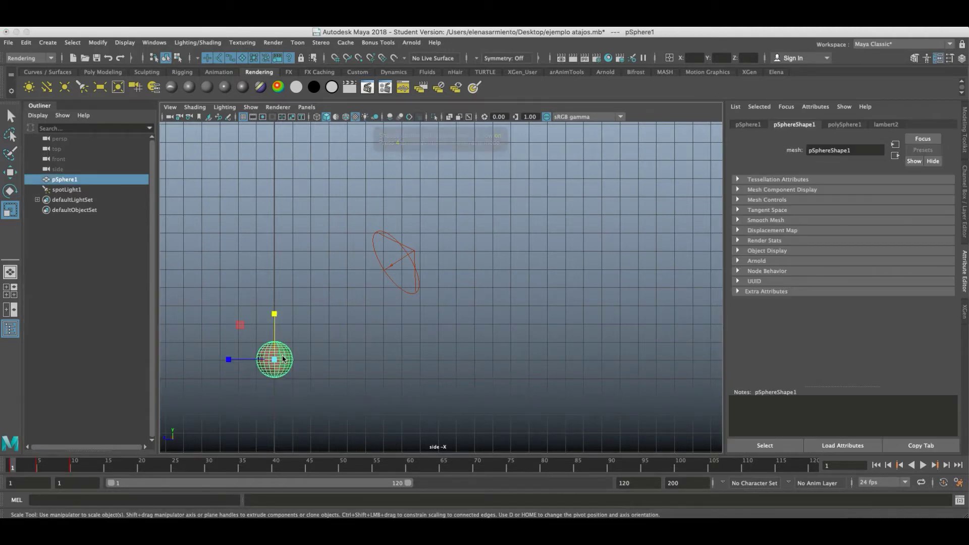
pyautogui.press('6')
# Step: Play the sphere's animation and rewind the time slider to frame 1
pyautogui.hotkey('alt', 'v')
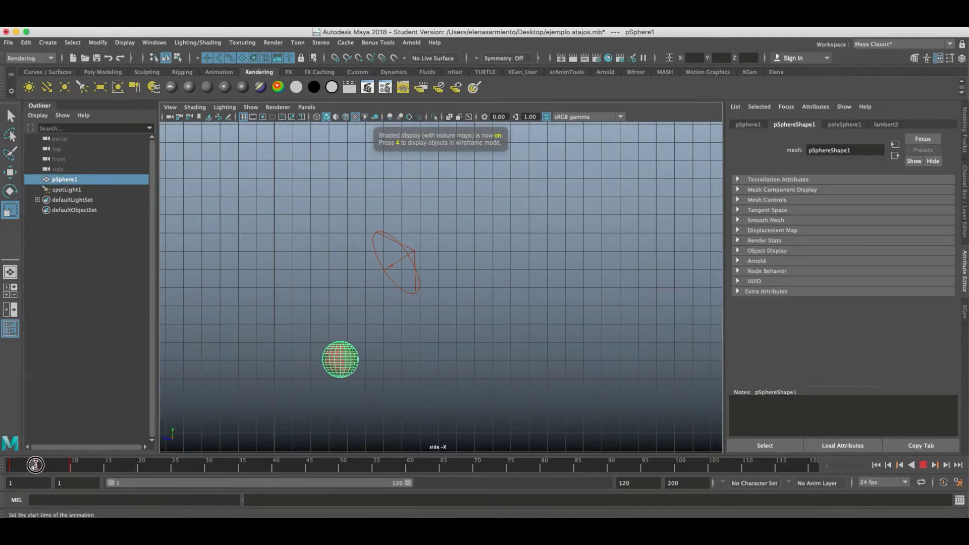
pyautogui.moveTo(66, 467); pyautogui.dragTo(11, 469)
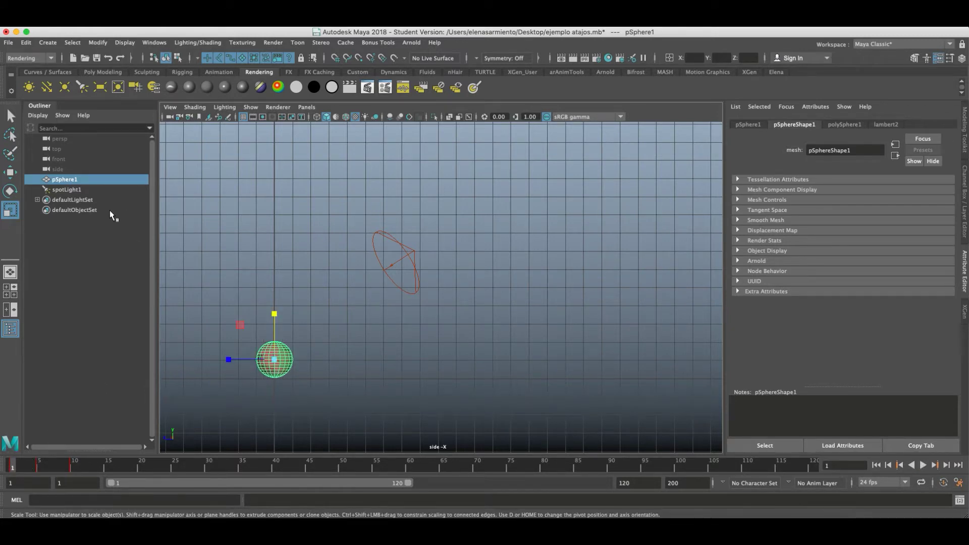
pyautogui.press('w')
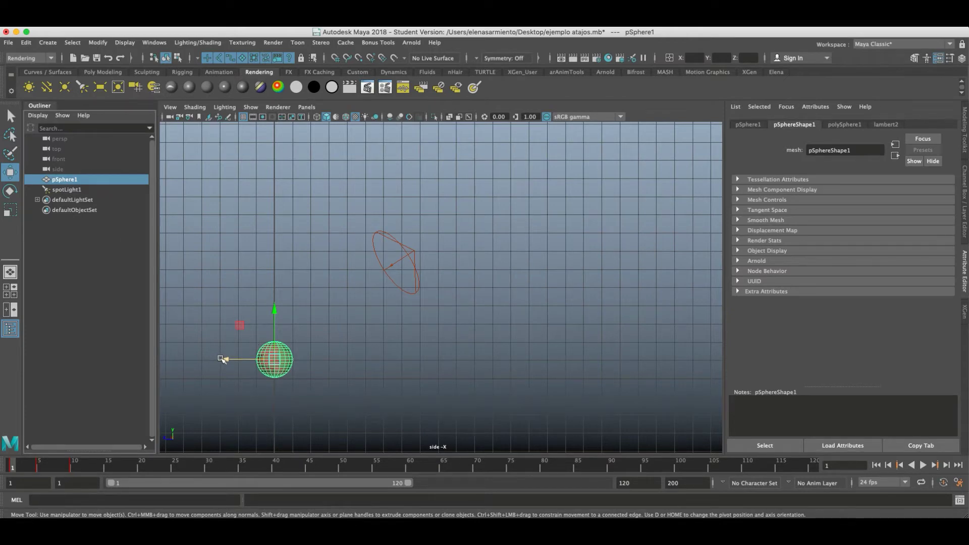
# Step: At frame 15, move the sphere further right and key it with S, then return to frame 1
pyautogui.moveTo(13, 471); pyautogui.dragTo(109, 469)
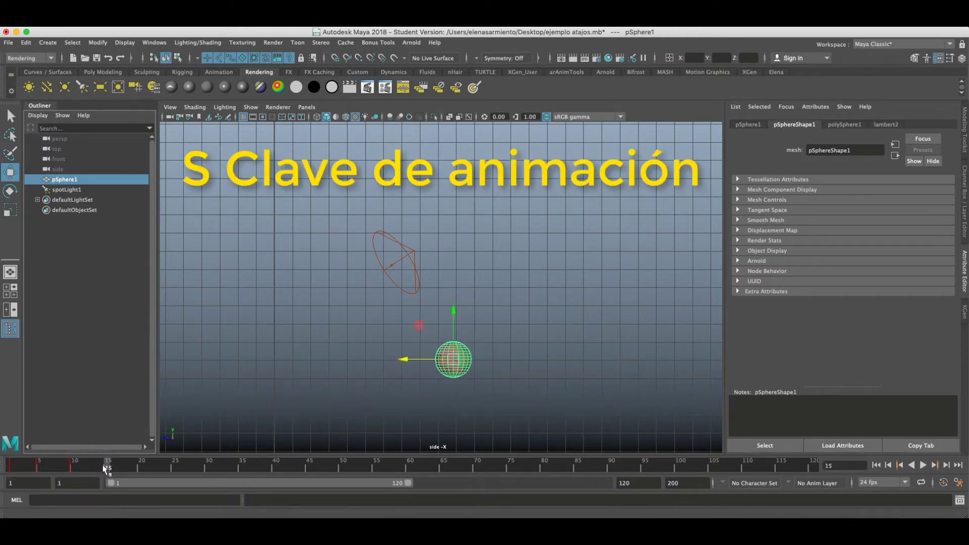
pyautogui.moveTo(404, 360); pyautogui.dragTo(465, 362)
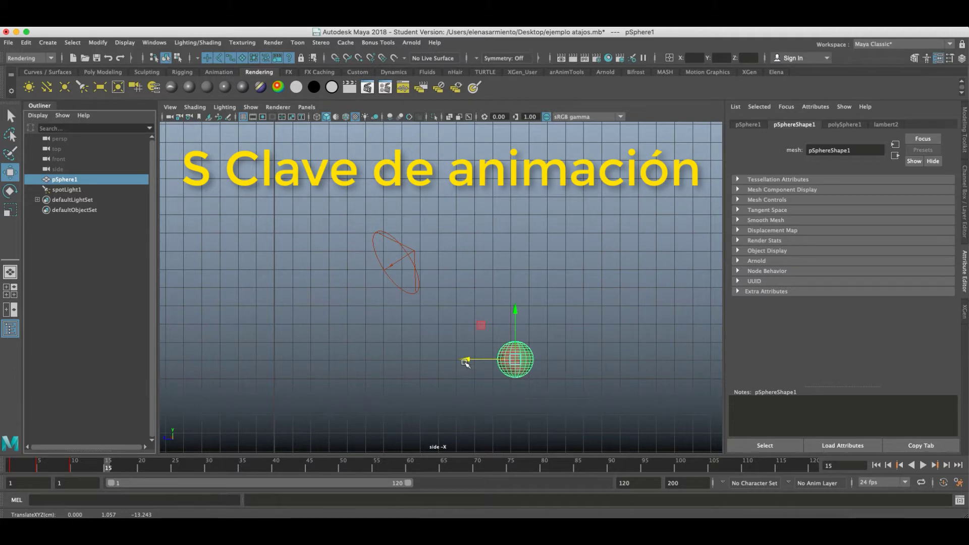
pyautogui.press('s')
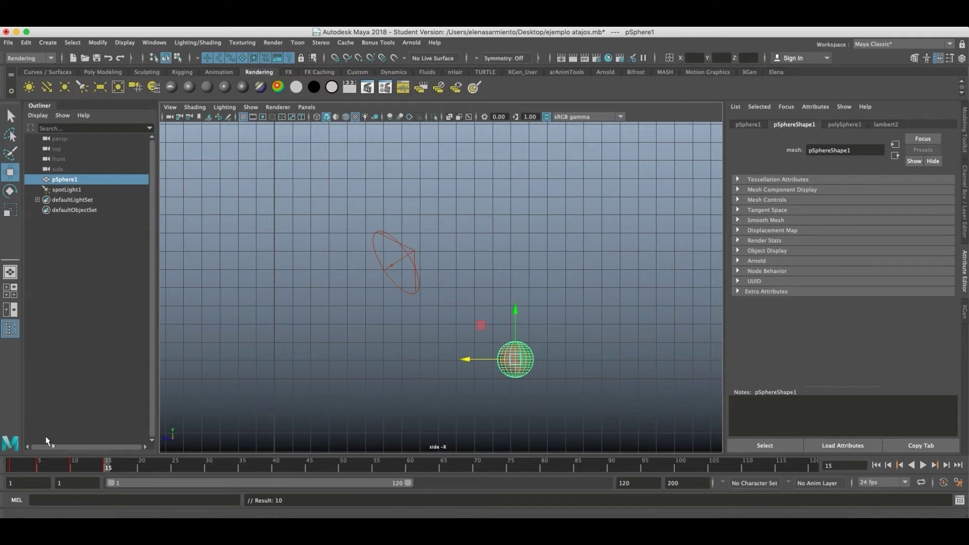
pyautogui.click(12, 463)
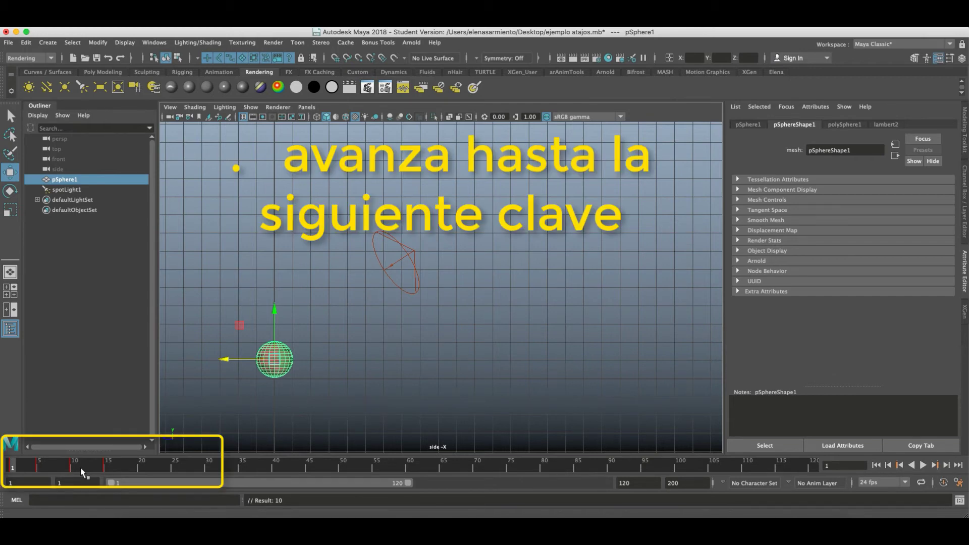
# Step: Jump between the sphere's keys at frames 5, 10 and 15, ending on frame 5
pyautogui.press('.')
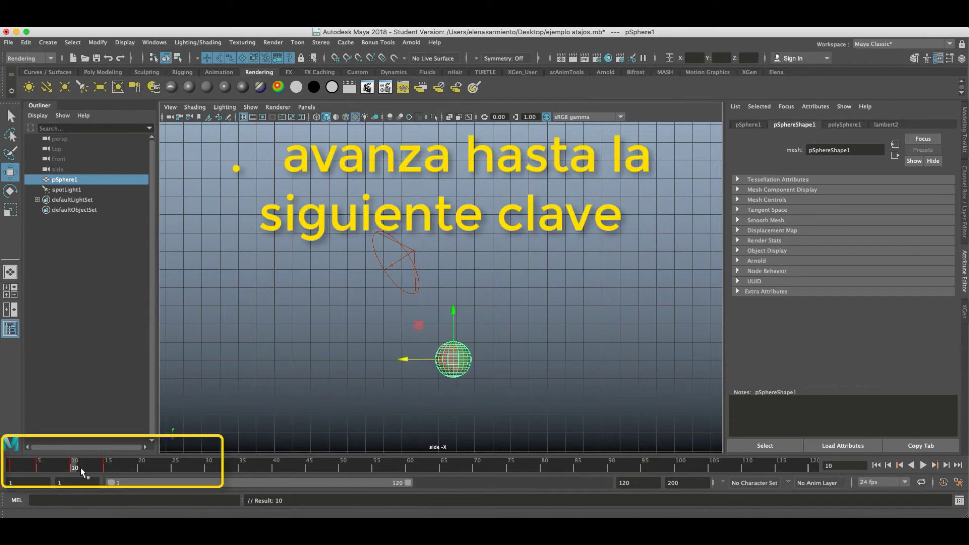
pyautogui.press('.')
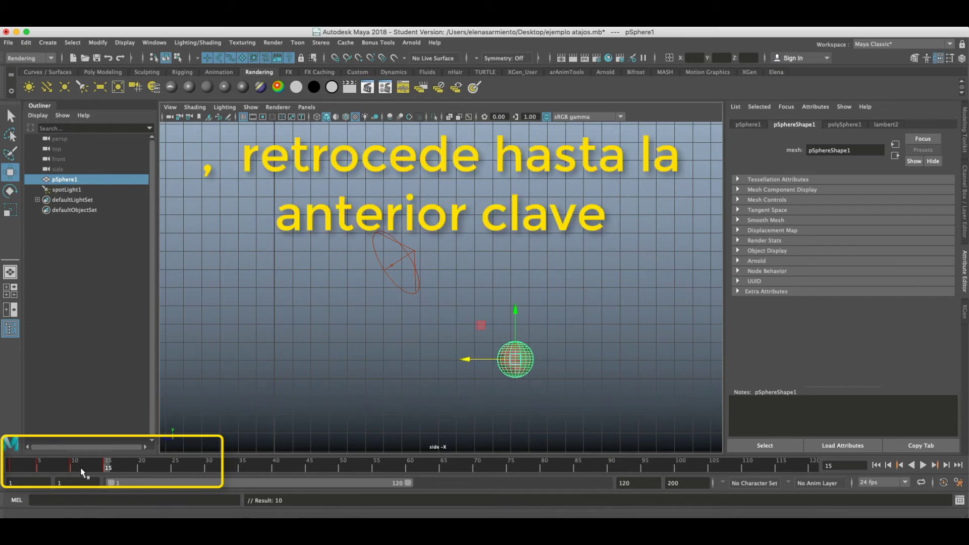
pyautogui.press(',')
pyautogui.press(',')
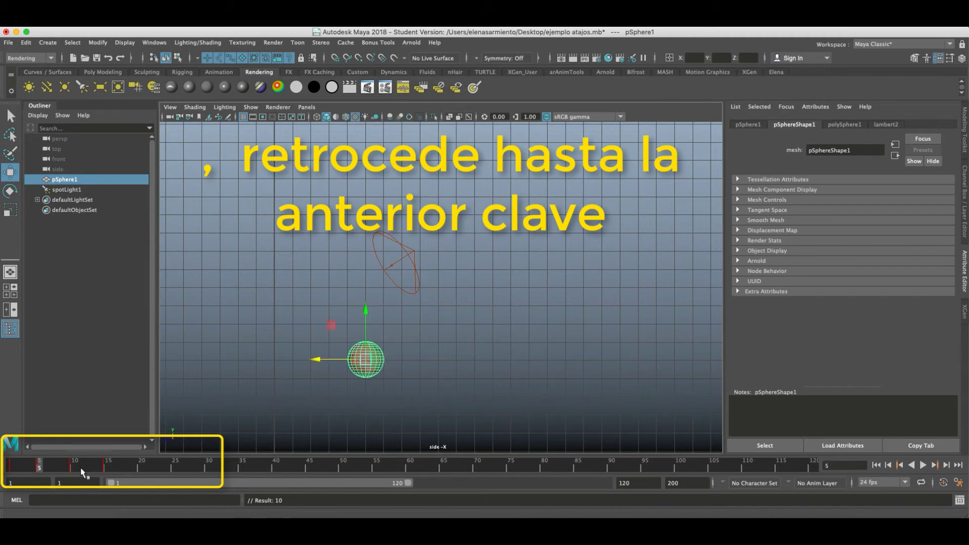
pyautogui.press(',')
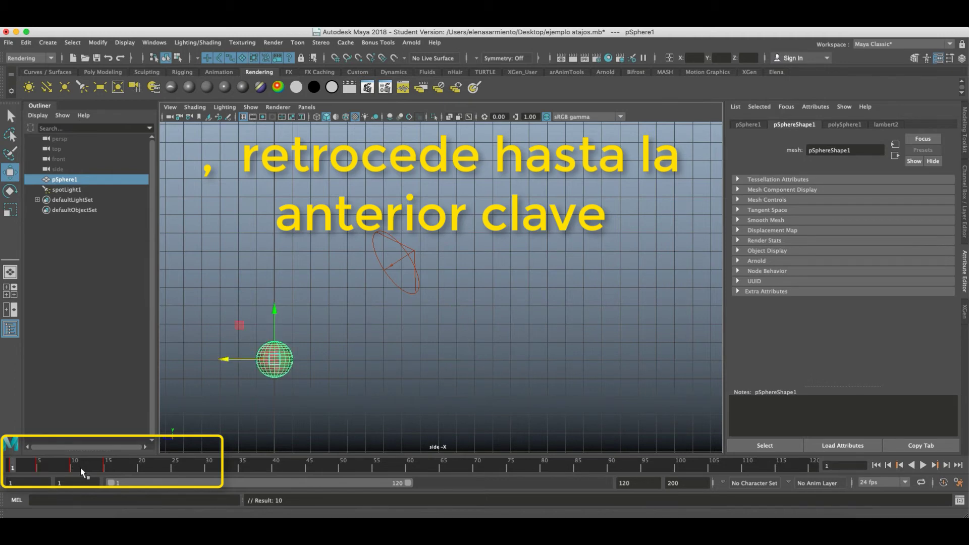
pyautogui.press('.')
pyautogui.press('.')
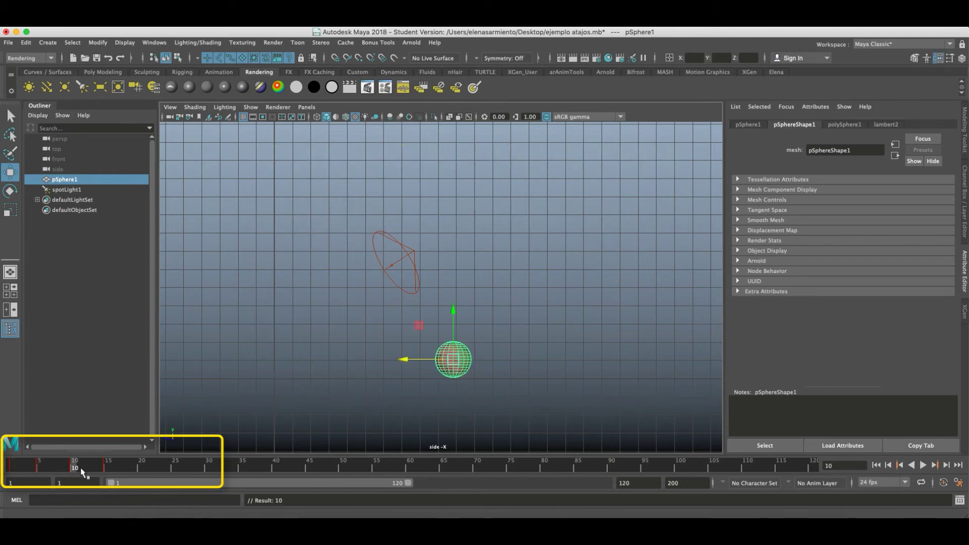
pyautogui.press(',')
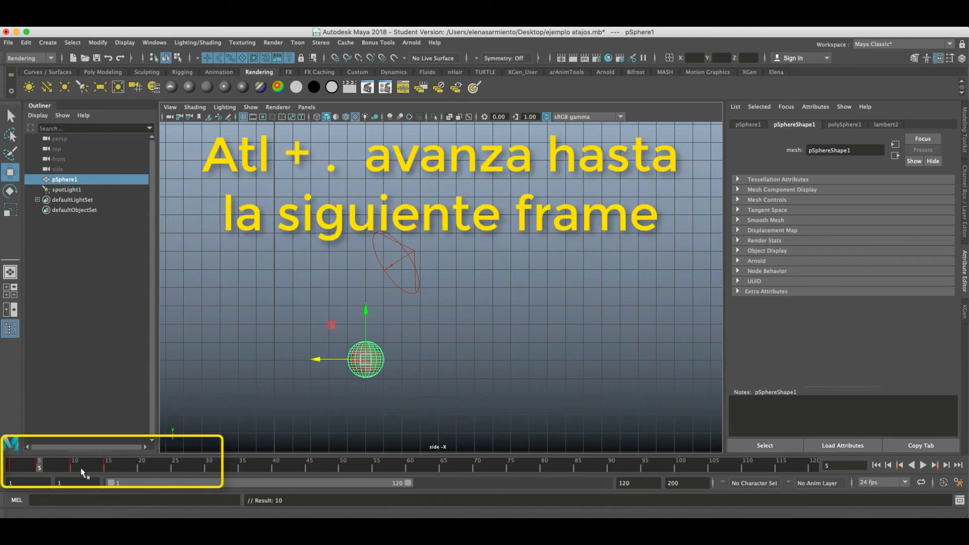
# Step: Advance the sphere's animation single frames to frame 11, then step back to frame 4
pyautogui.hotkey('alt', '.')
pyautogui.hotkey('alt', '.')
pyautogui.hotkey('alt', '.')
pyautogui.hotkey('alt', '.')
pyautogui.hotkey('alt', '.')
pyautogui.hotkey('alt', '.')
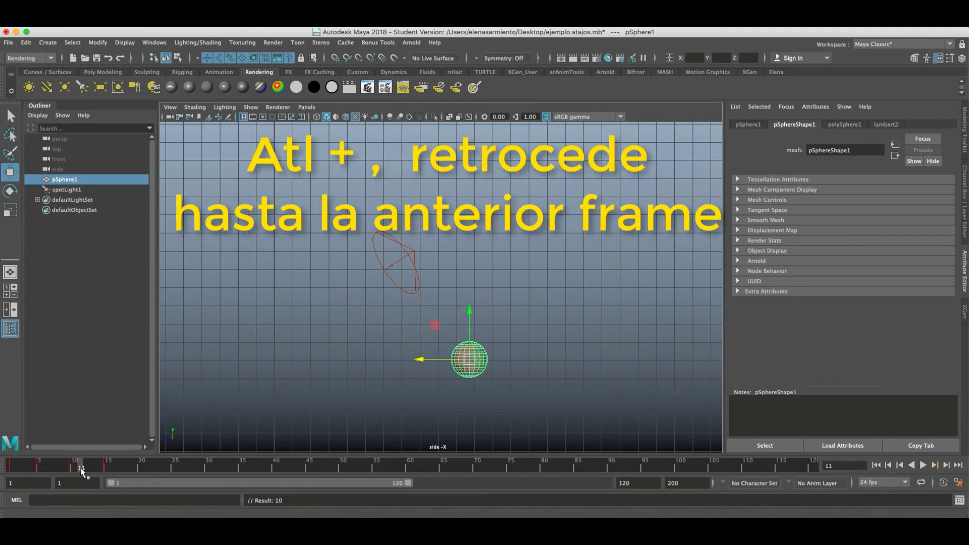
pyautogui.hotkey('alt', '.')
pyautogui.hotkey('alt', ',')
pyautogui.hotkey('alt', ',')
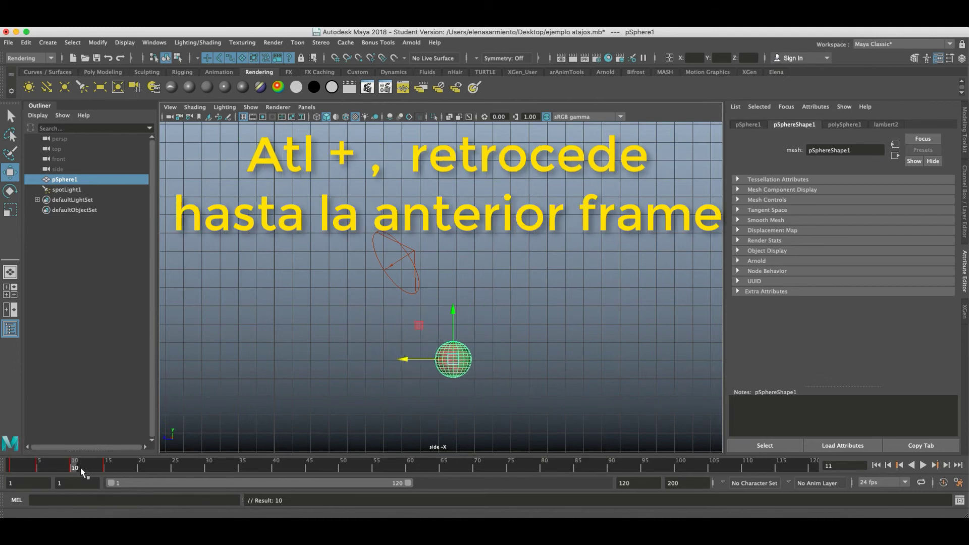
pyautogui.hotkey('alt', ',')
pyautogui.hotkey('alt', ',')
pyautogui.hotkey('alt', ',')
pyautogui.hotkey('alt', ',')
pyautogui.hotkey('alt', ',')
pyautogui.hotkey('alt', ',')
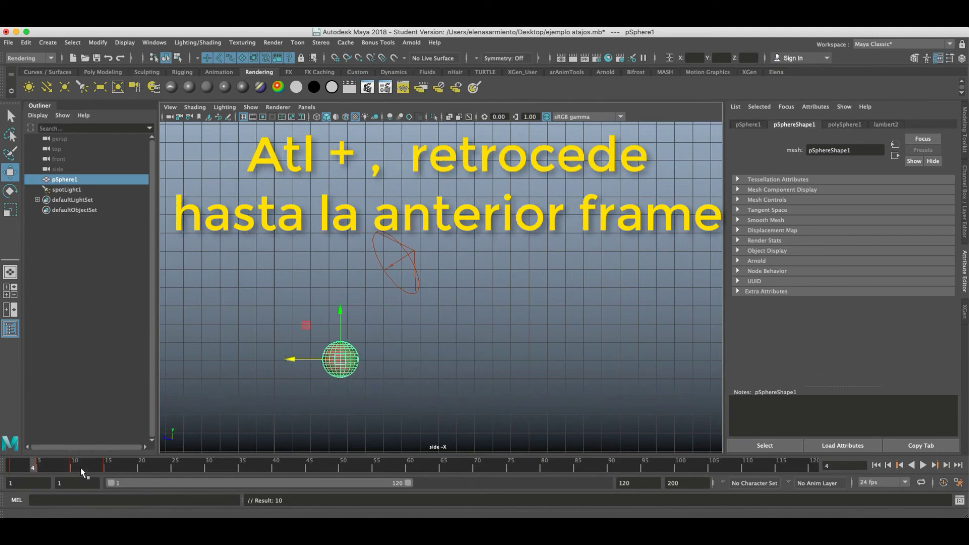